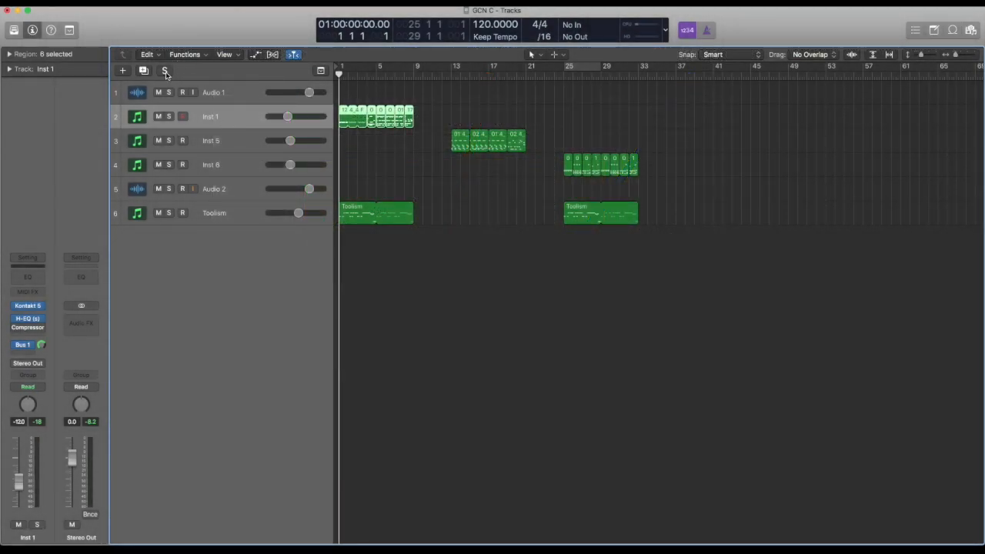
Look through the Inst 1, Inst 5, Inst 6 and Toolism tracks and play the arrangement from the beginning.
click(243, 145)
click(239, 165)
click(233, 125)
click(232, 164)
click(228, 216)
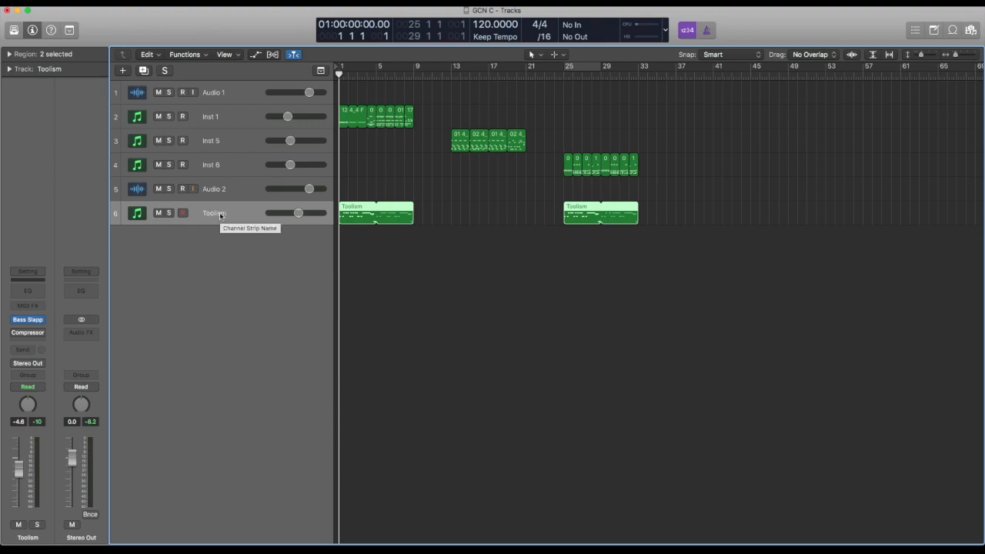
click(214, 120)
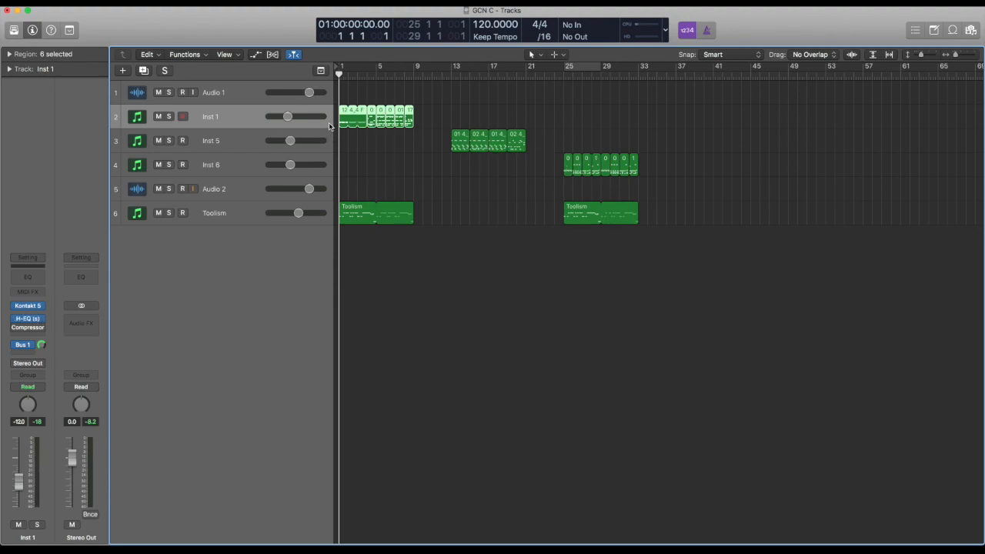
click(392, 171)
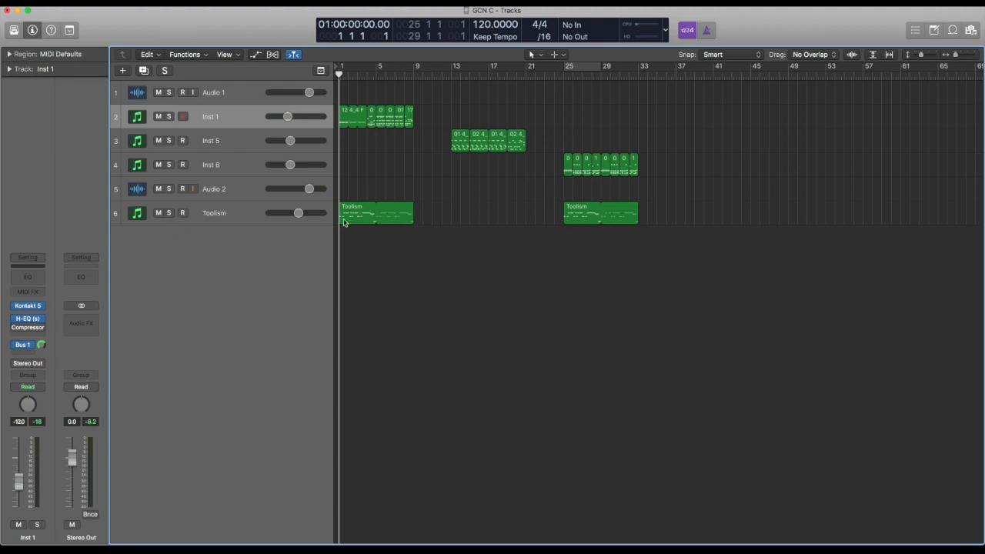
click(204, 214)
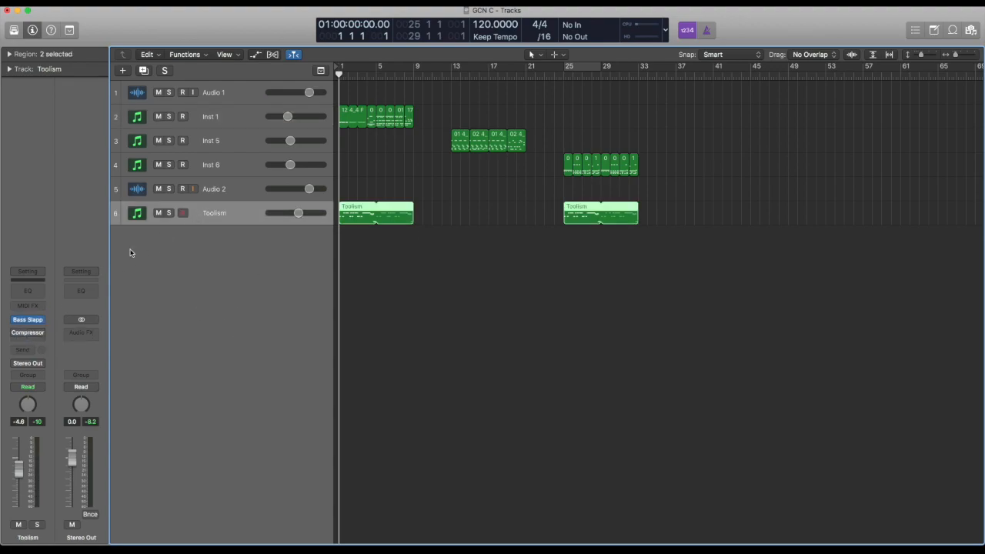
click(439, 306)
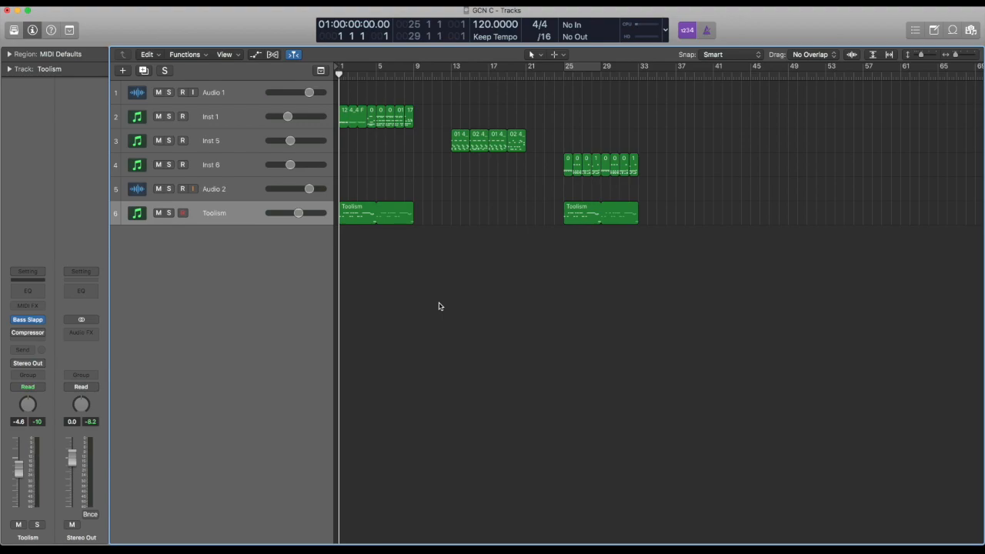
key(space)
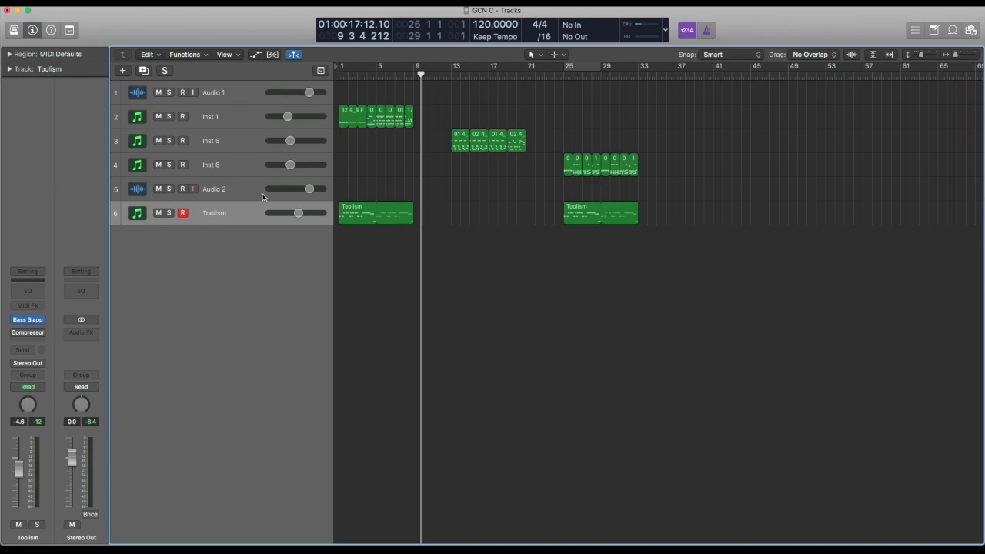
Examine the H-EQ curve on the Inst 1 track and close the plug-in.
click(227, 121)
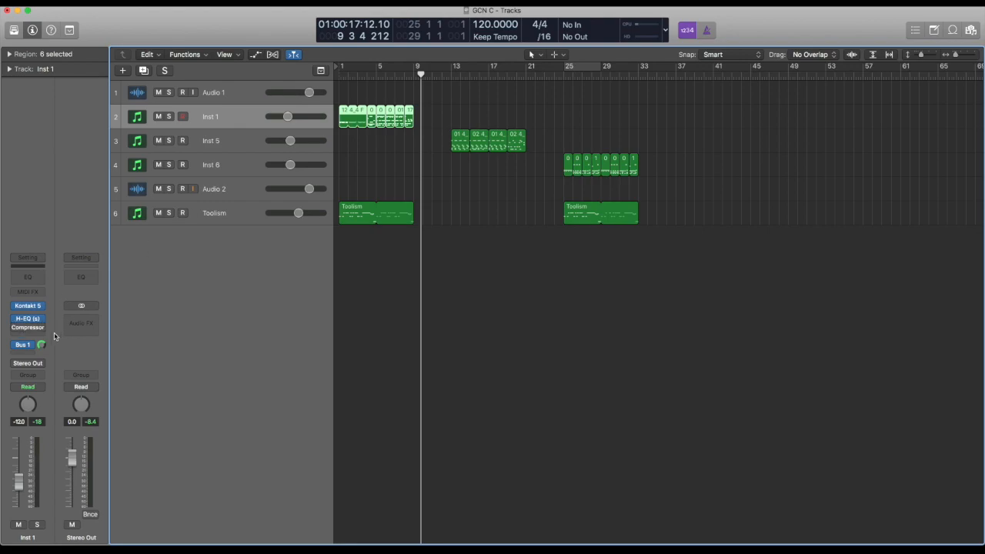
click(28, 318)
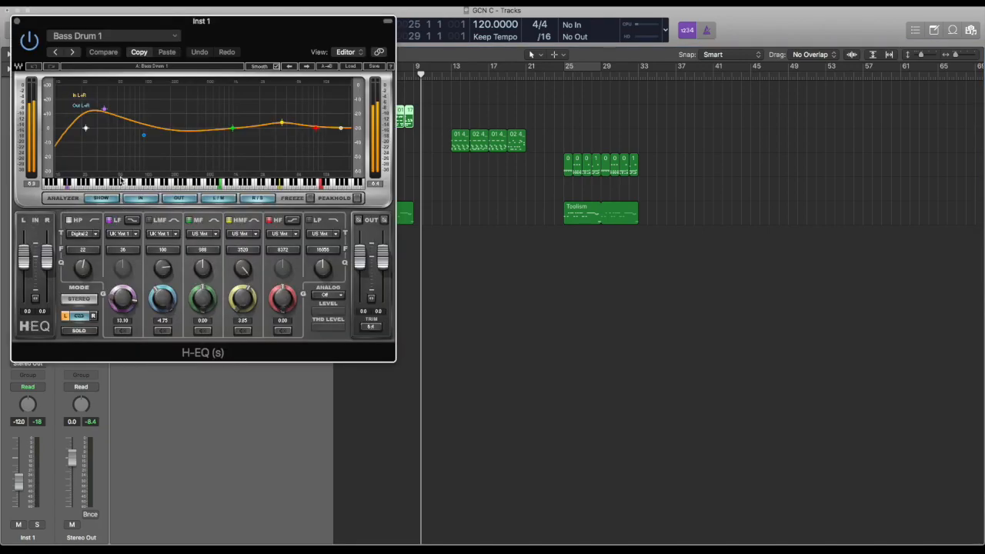
drag(39, 24, 552, 206)
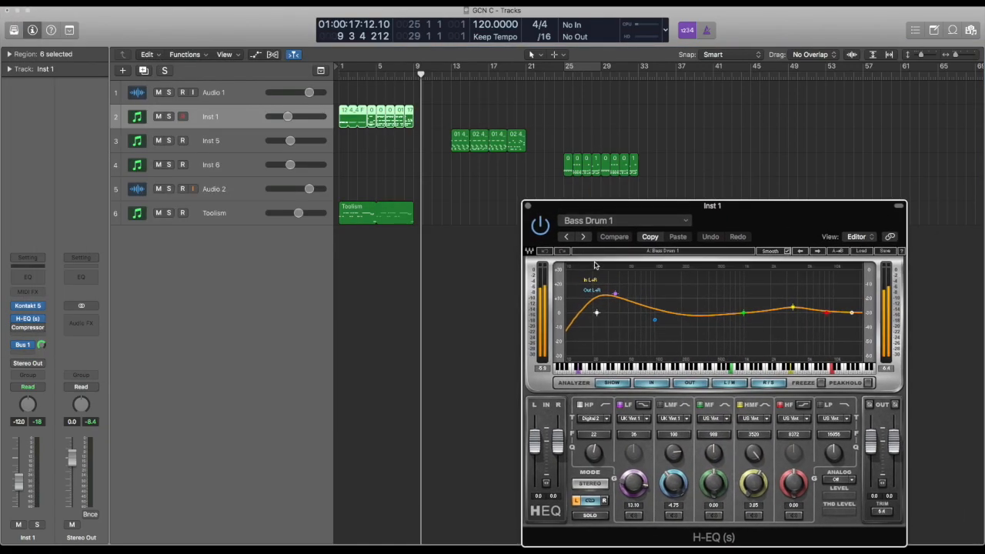
click(528, 203)
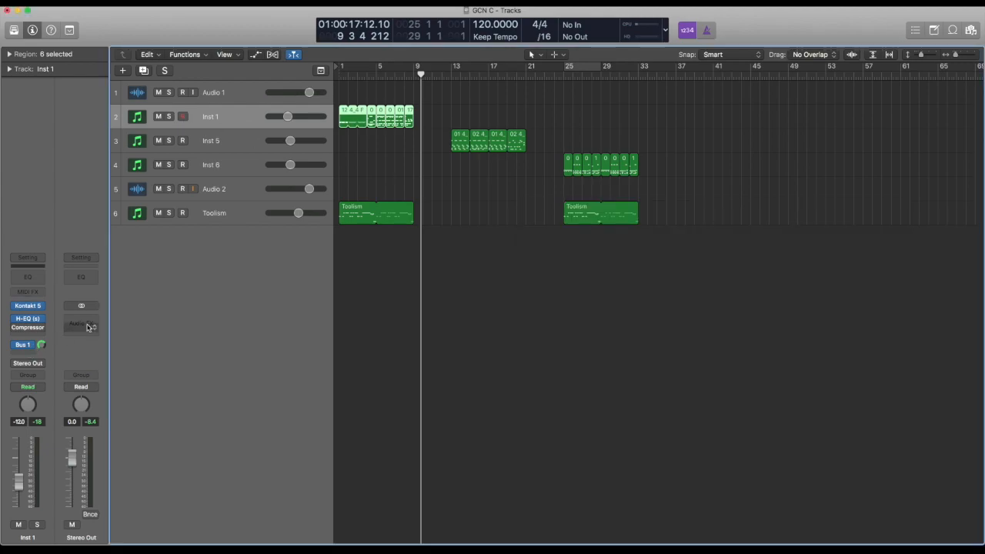
Open the Compressor on the Inst 1 track and examine its threshold and attack settings.
click(27, 327)
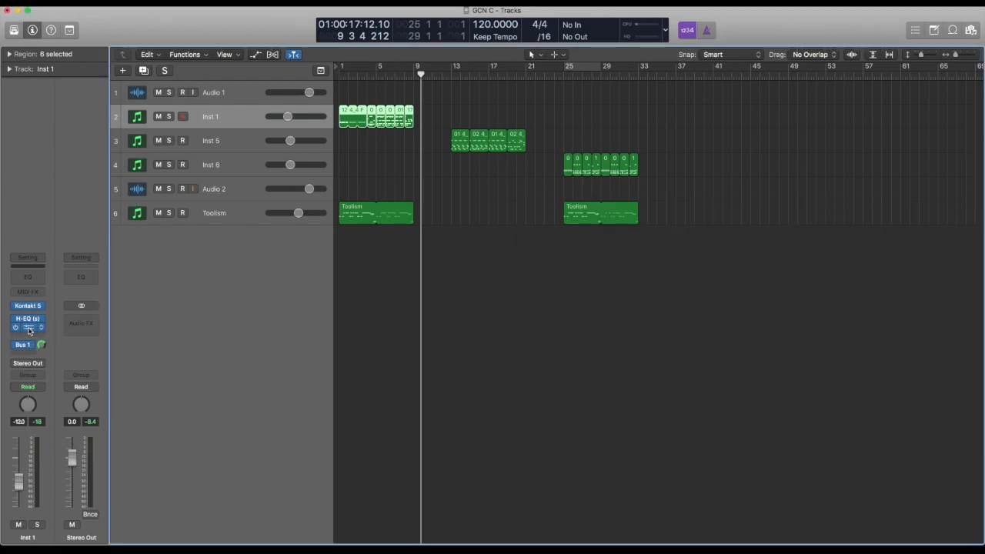
drag(486, 103, 149, 146)
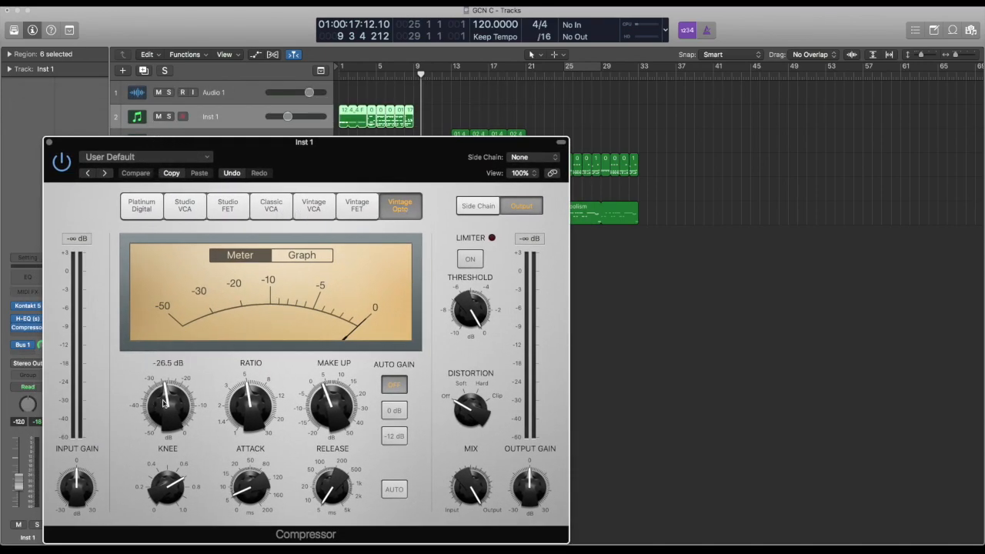
mouse_move(164, 405)
mouse_move(256, 493)
Solo the Inst 1 track, cycle bars 1 to 9, and play it with the Compressor active.
key(Return)
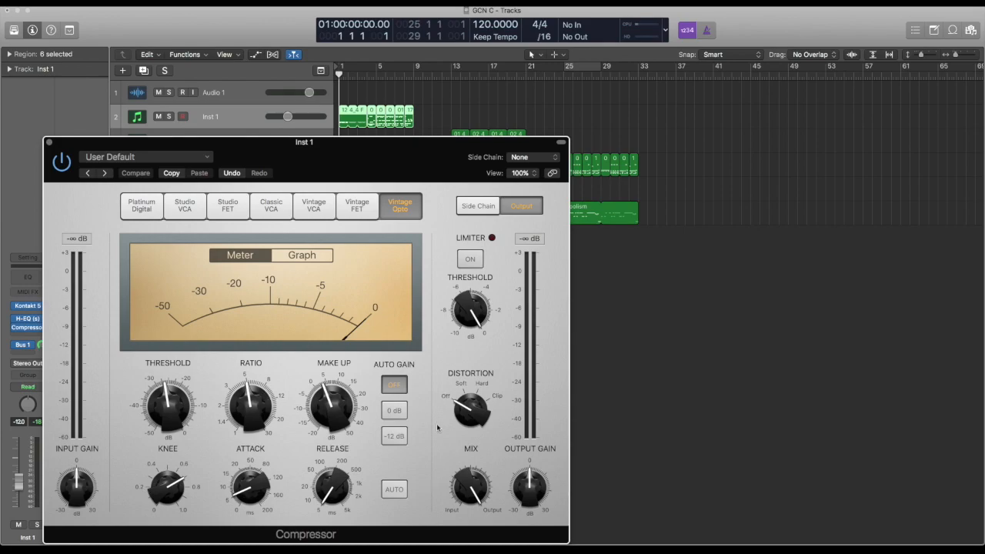
drag(262, 161, 572, 229)
click(169, 116)
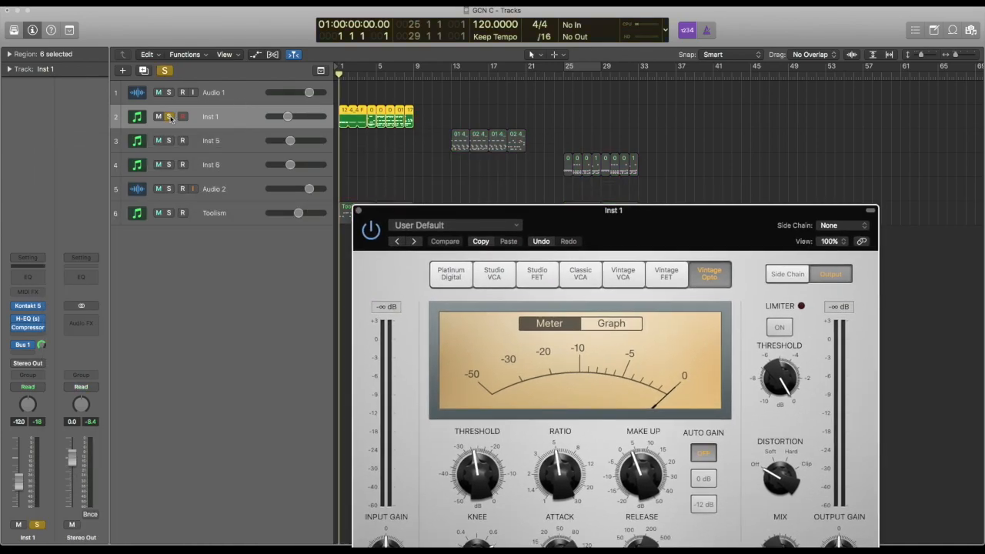
drag(343, 67, 413, 66)
key(space)
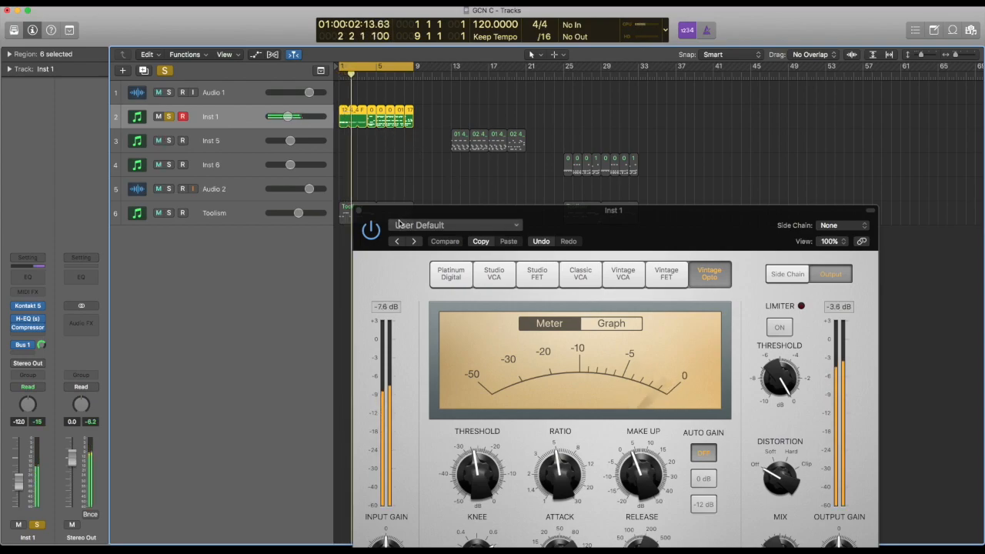
drag(442, 212, 490, 116)
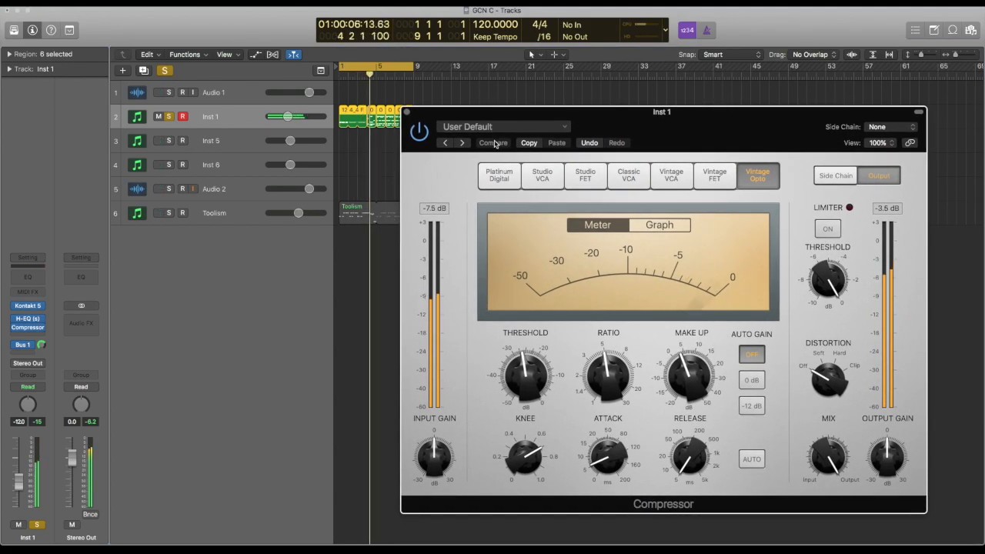
key(space)
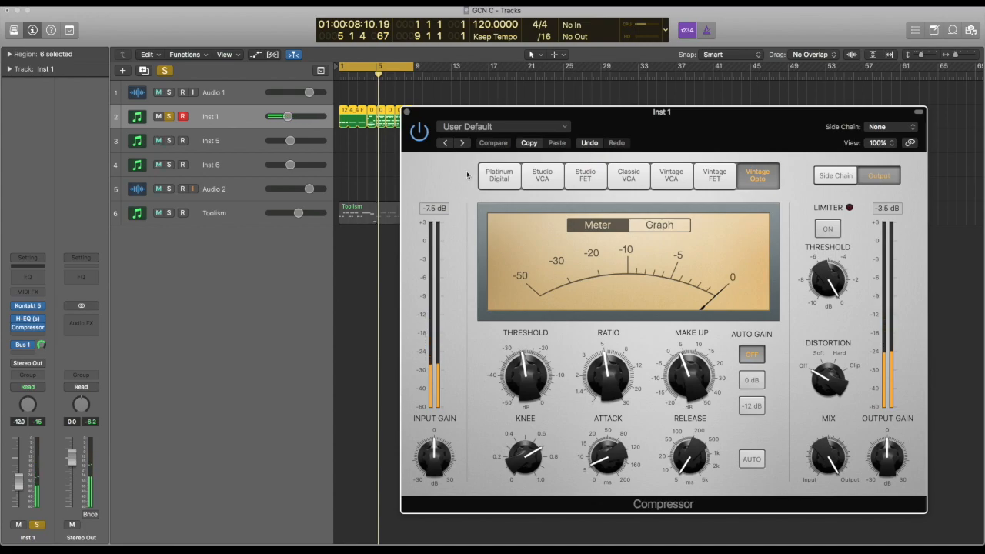
Bypass the Compressor on Inst 1, play the loop from the start for comparison, and re-enable the plug-in.
mouse_move(16, 329)
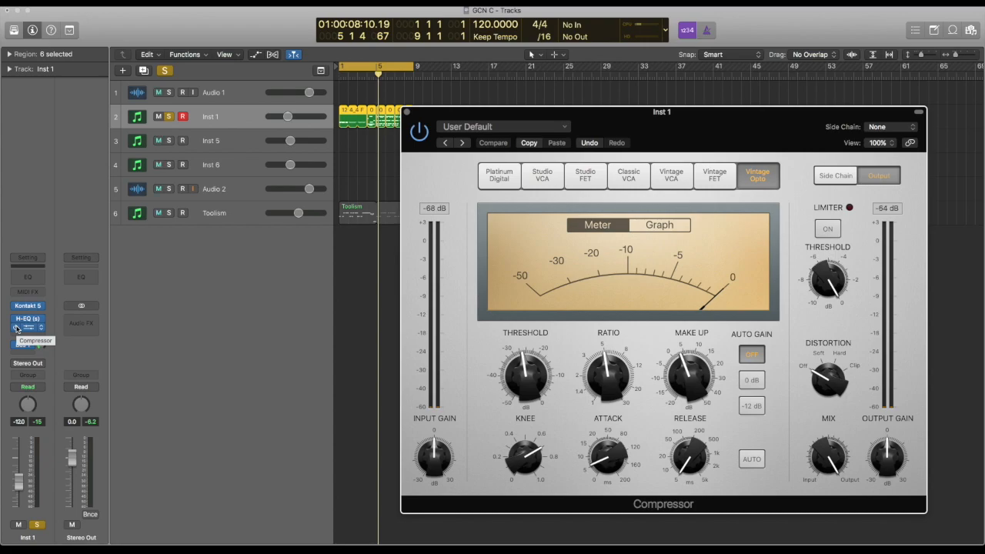
click(15, 329)
click(279, 366)
key(Return)
key(space)
mouse_move(14, 330)
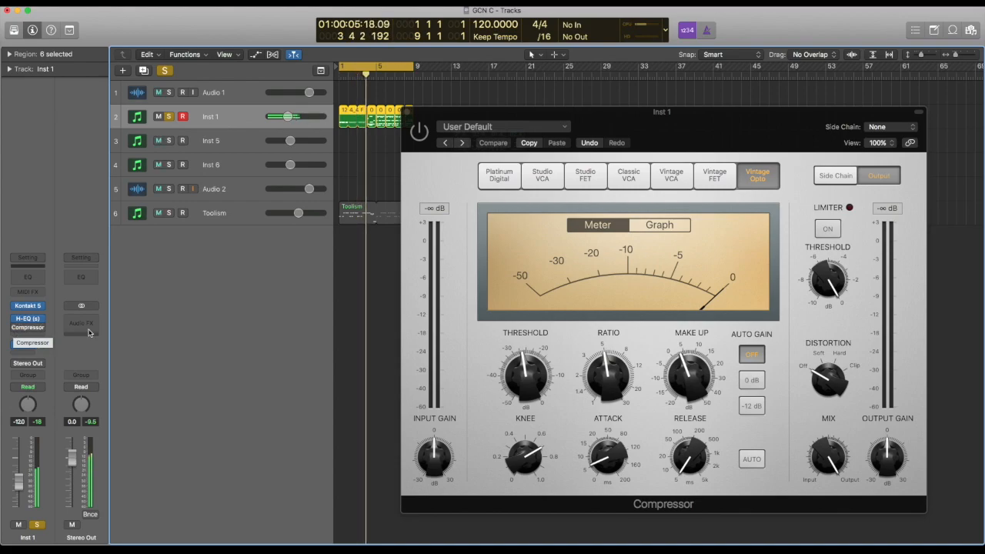
click(419, 132)
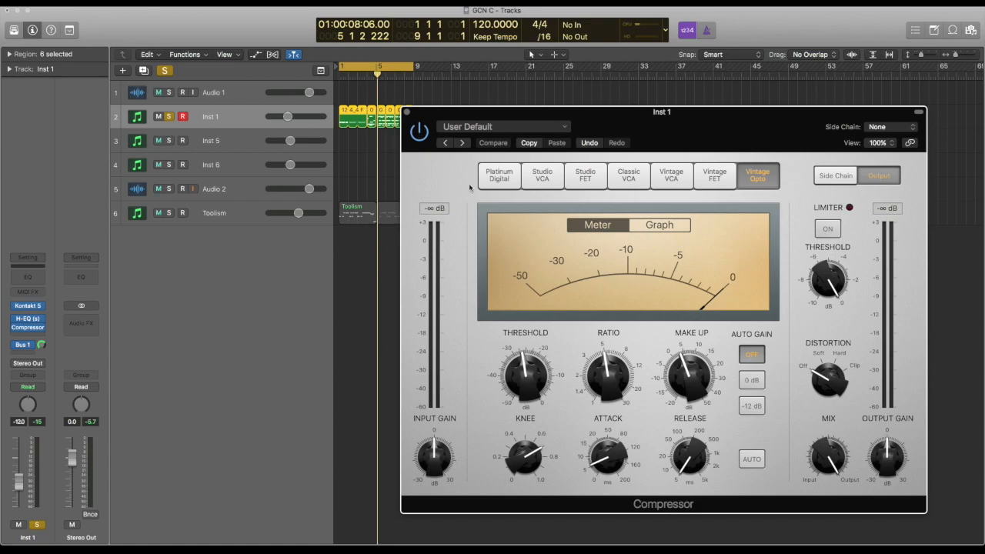
Play the loop while lowering the Compressor's threshold to -48.5 dB.
mouse_move(604, 387)
mouse_move(533, 372)
key(space)
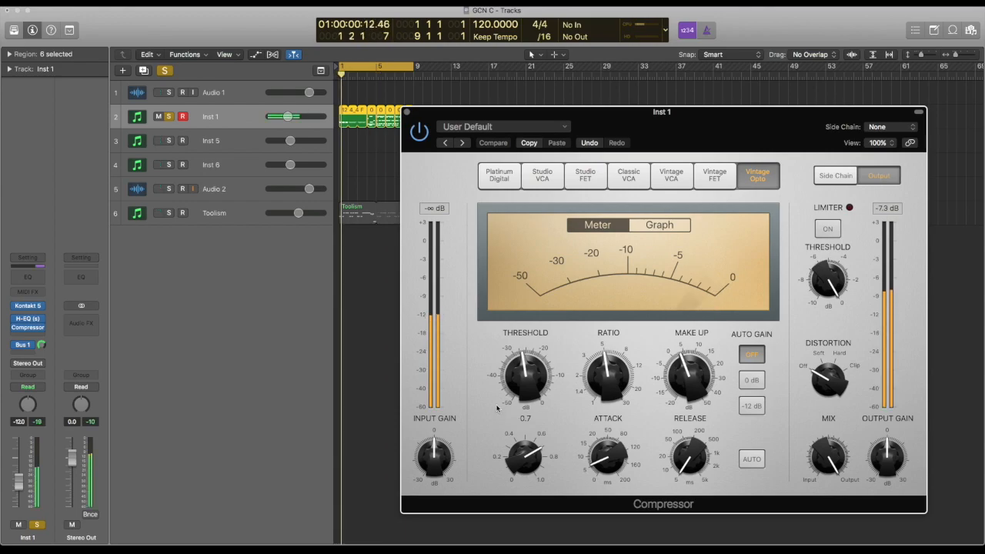
drag(526, 376, 534, 440)
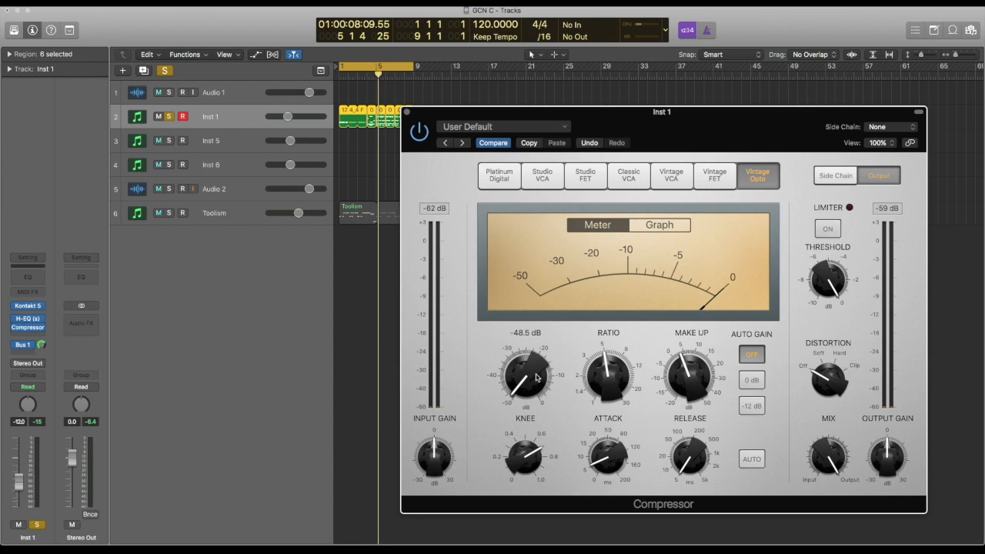
Raise the threshold to 0 dB during playback and bring it back to between -30 and -20 dB.
key(space)
drag(536, 377, 723, 230)
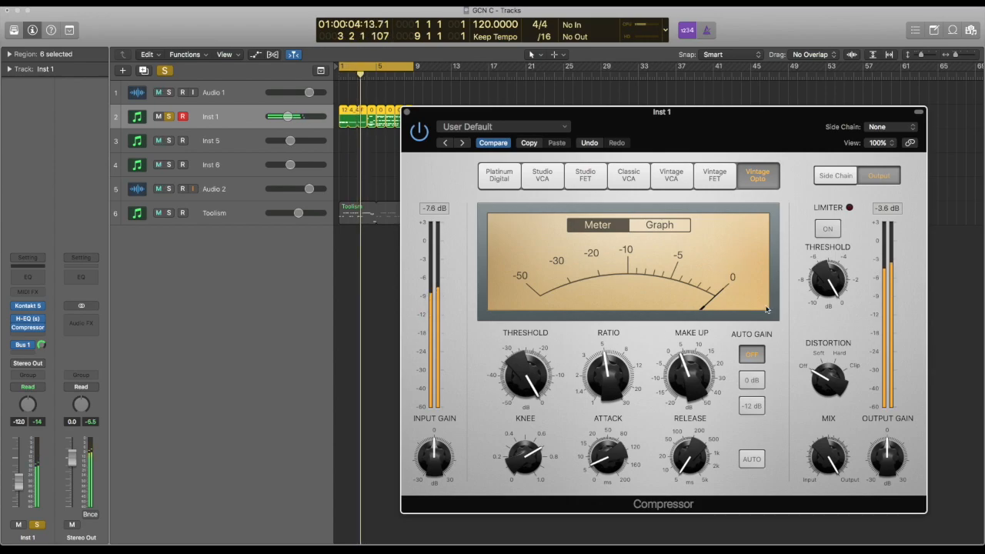
drag(525, 380, 530, 457)
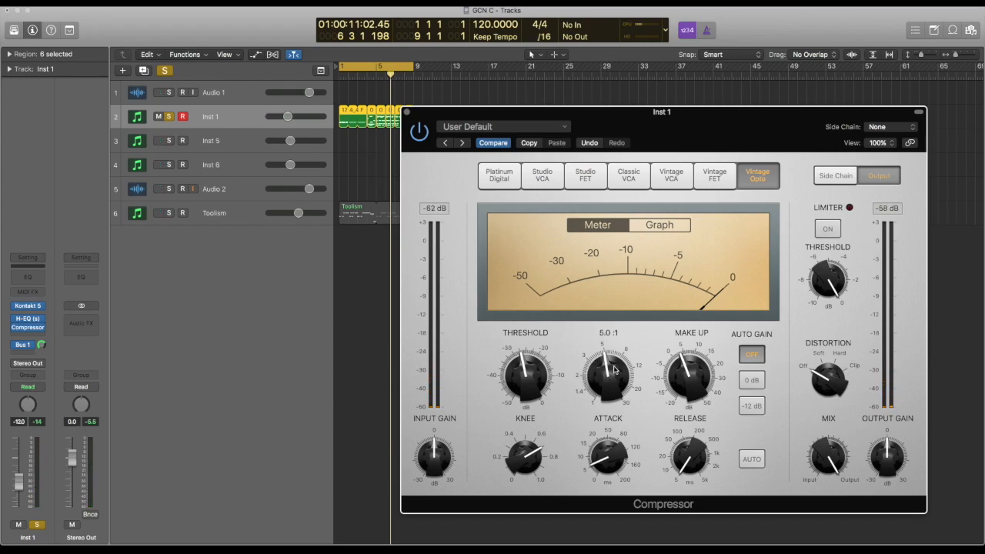
Play the loop with the Compressor's ratio at its 30:1 maximum and return the ratio to about 5:1.
key(space)
drag(613, 383, 619, 297)
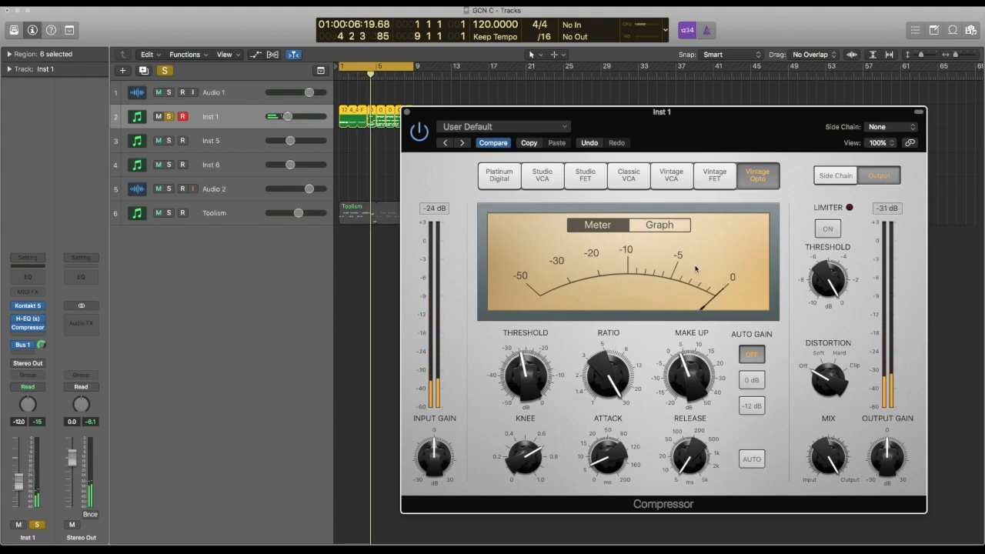
mouse_move(615, 372)
drag(612, 370, 626, 420)
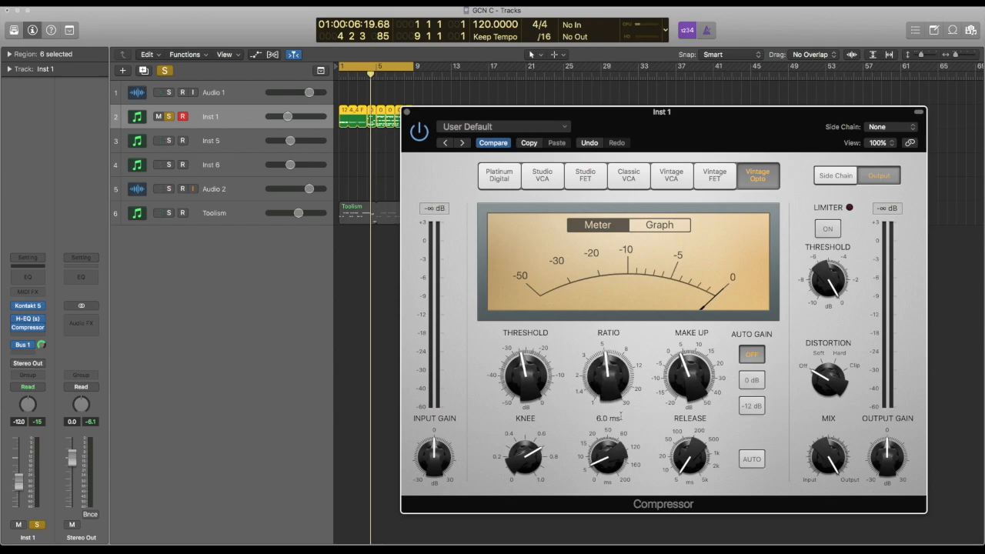
drag(616, 383, 616, 384)
Play the loop with the Compressor's knee at 1.0 and bring the knee back to about 0.7.
mouse_move(519, 468)
key(space)
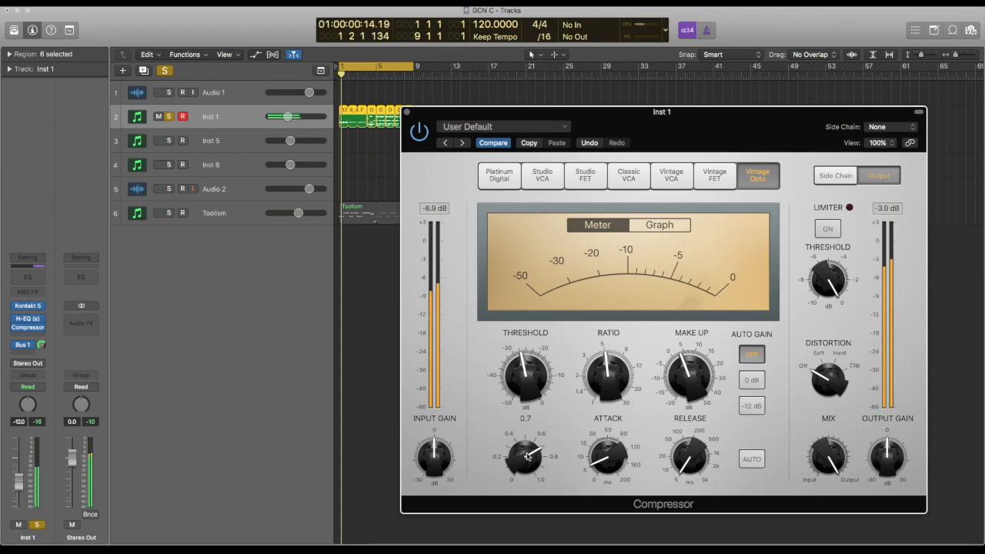
drag(523, 458, 505, 300)
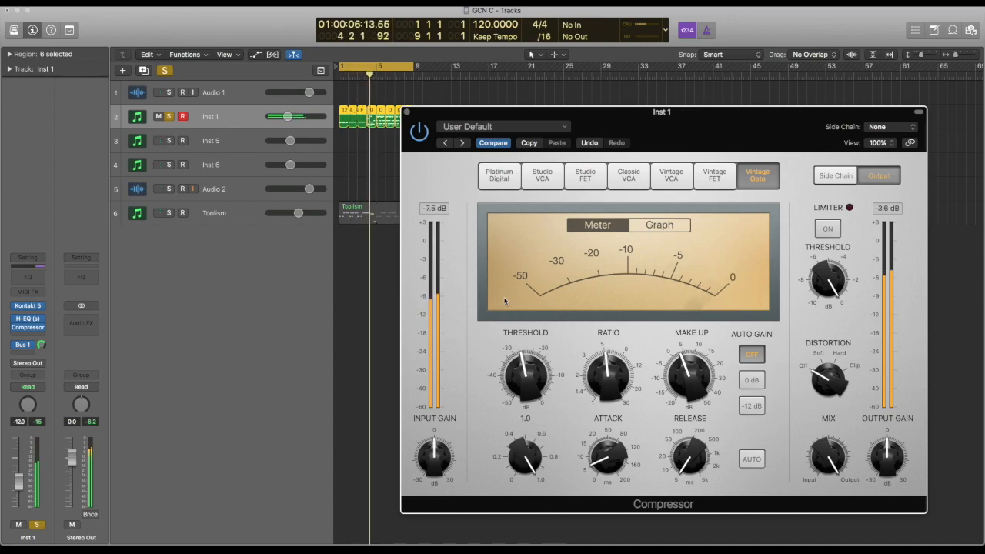
drag(505, 301, 513, 352)
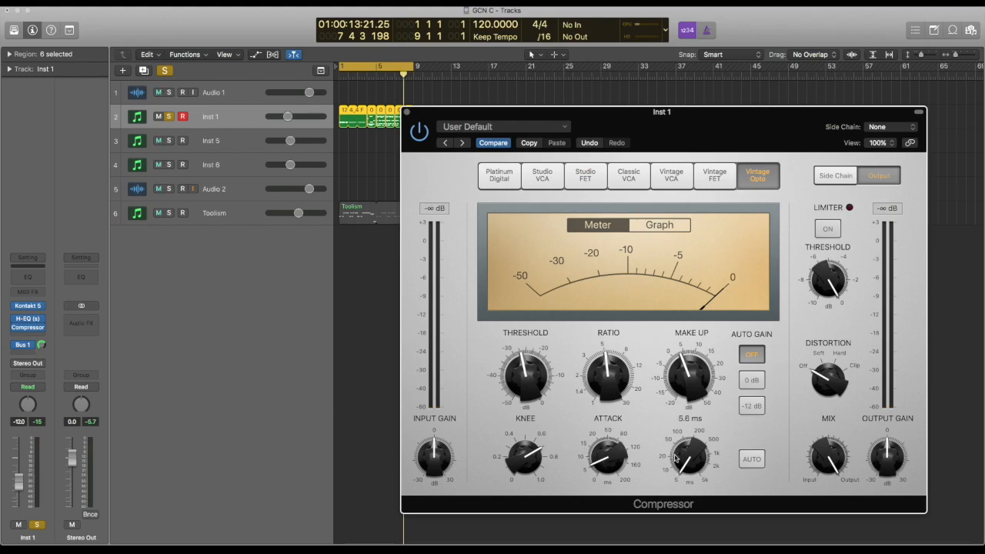
Try the Compressor's attack at 200 ms and 0.0 ms during playback and settle it slightly above 5 ms.
key(space)
drag(608, 454, 646, 354)
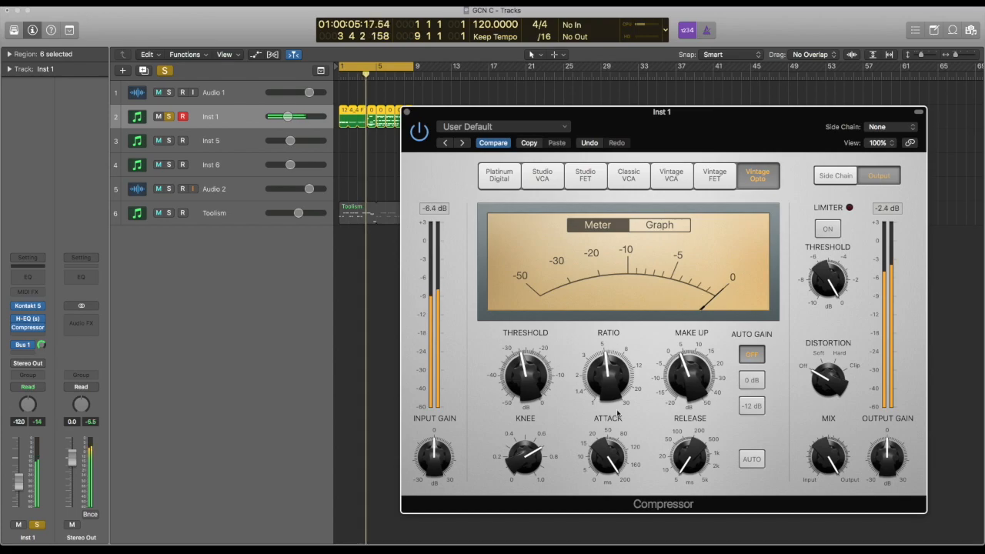
drag(612, 465, 613, 513)
drag(611, 464, 614, 495)
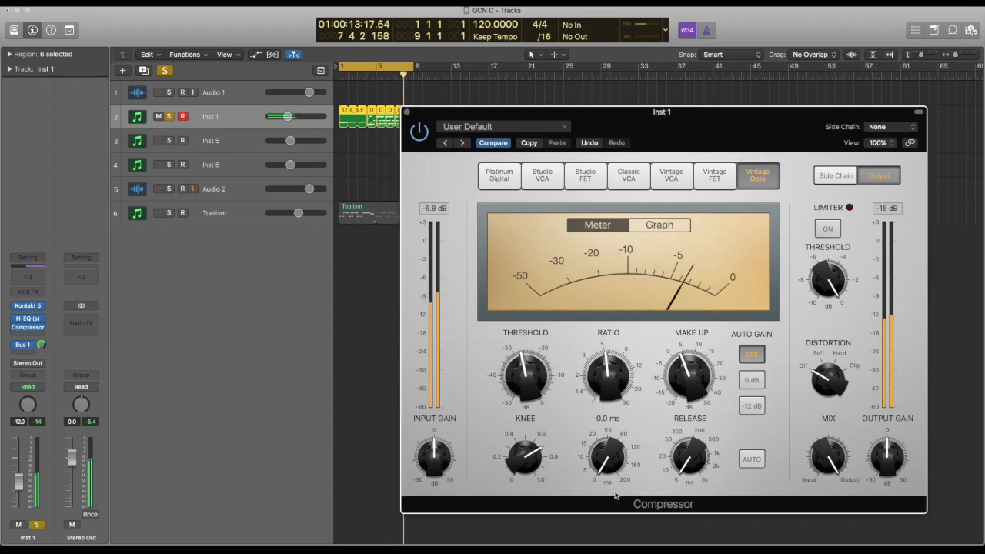
drag(614, 494, 616, 478)
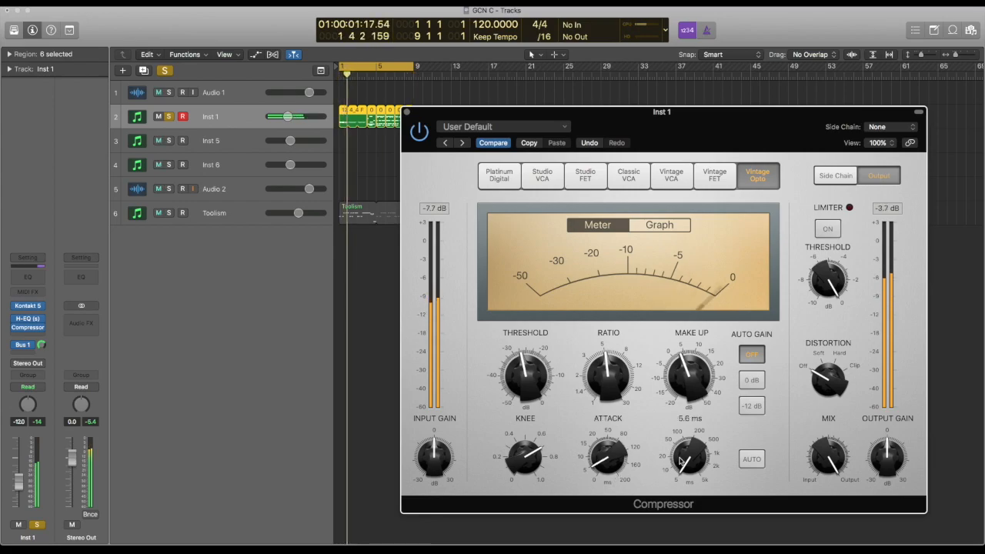
Audition the Compressor's release at its 5k ms maximum and set it to 97 ms.
drag(690, 450, 725, 354)
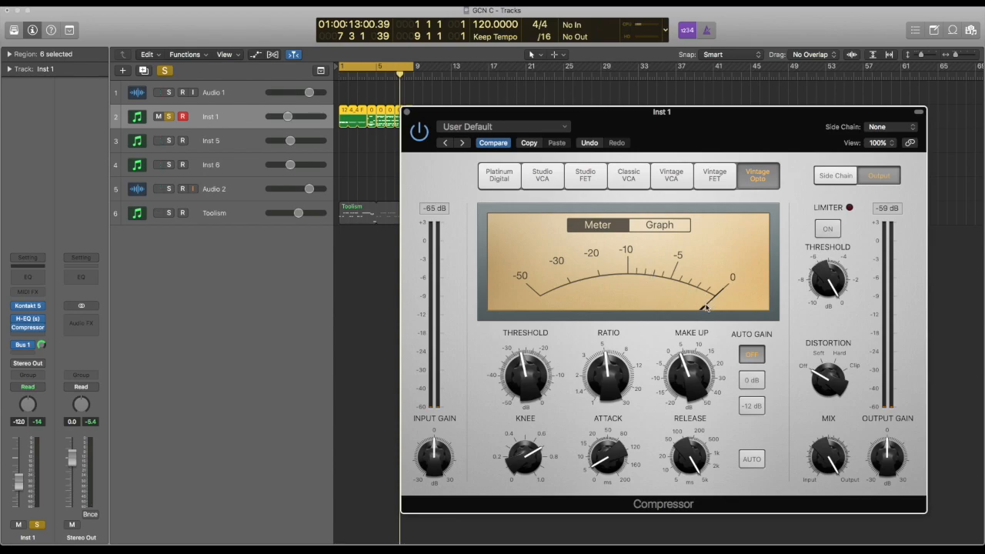
key(space)
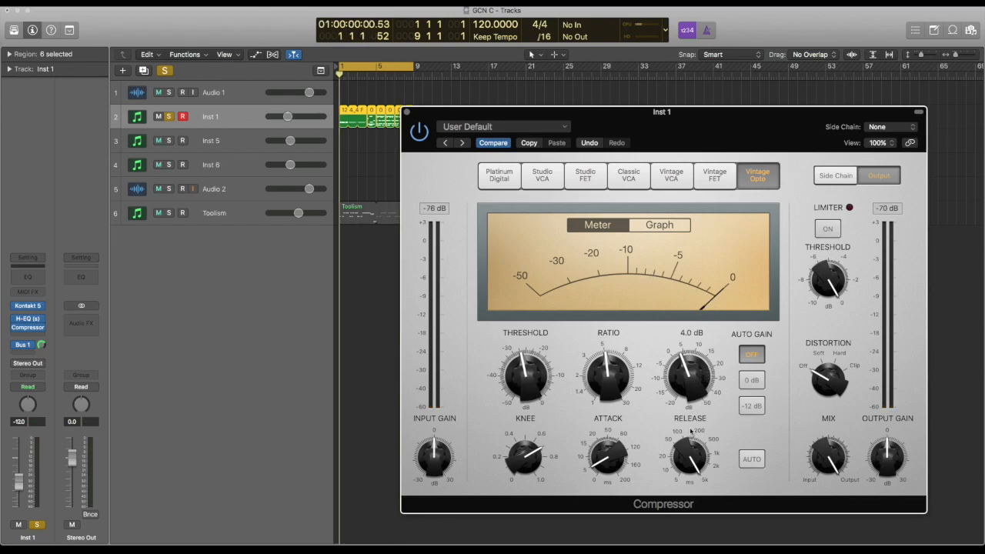
mouse_move(693, 456)
mouse_down()
mouse_move(709, 499)
mouse_move(695, 461)
mouse_move(707, 460)
mouse_up()
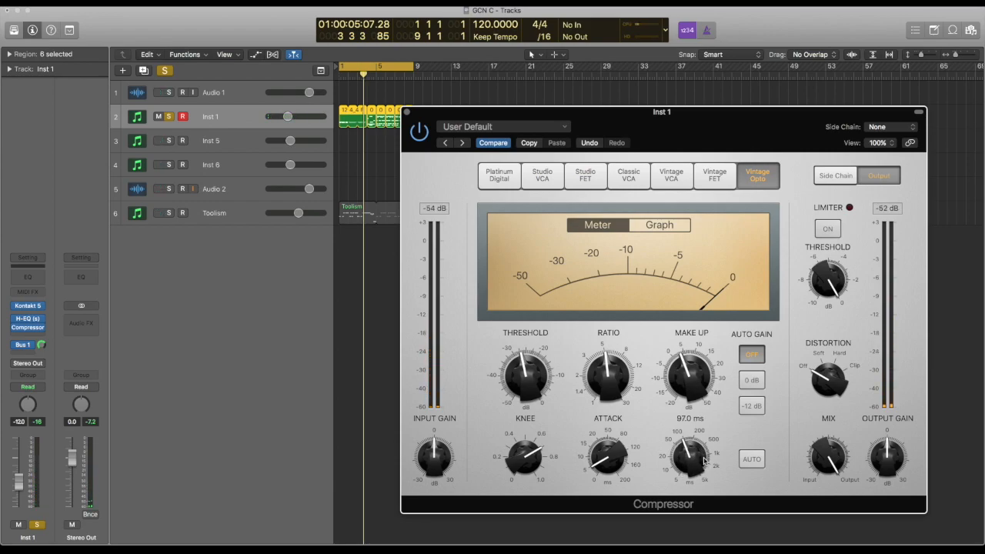
Play the loop while lowering the Compressor's release to 14.0 ms, stop playback and close the Compressor.
key(space)
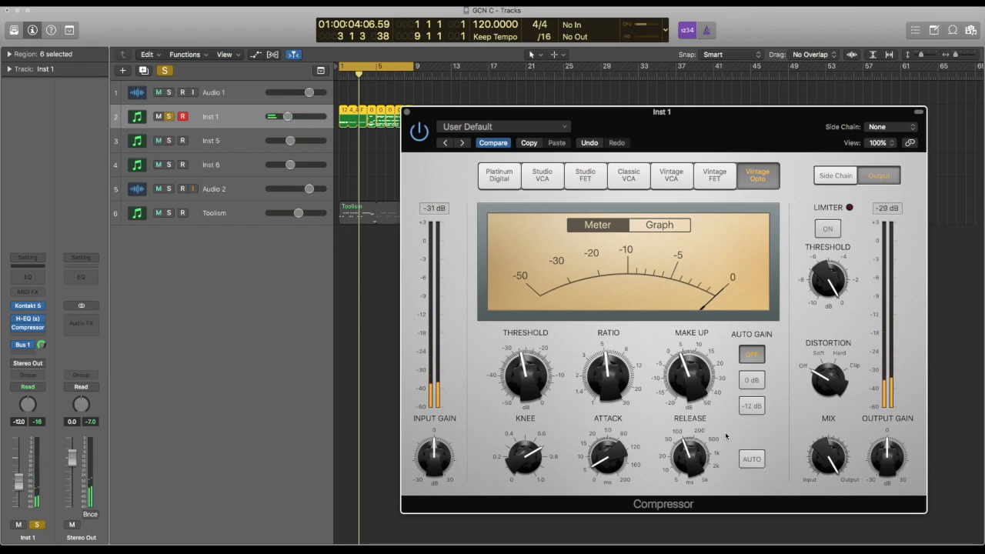
drag(695, 451, 697, 483)
key(space)
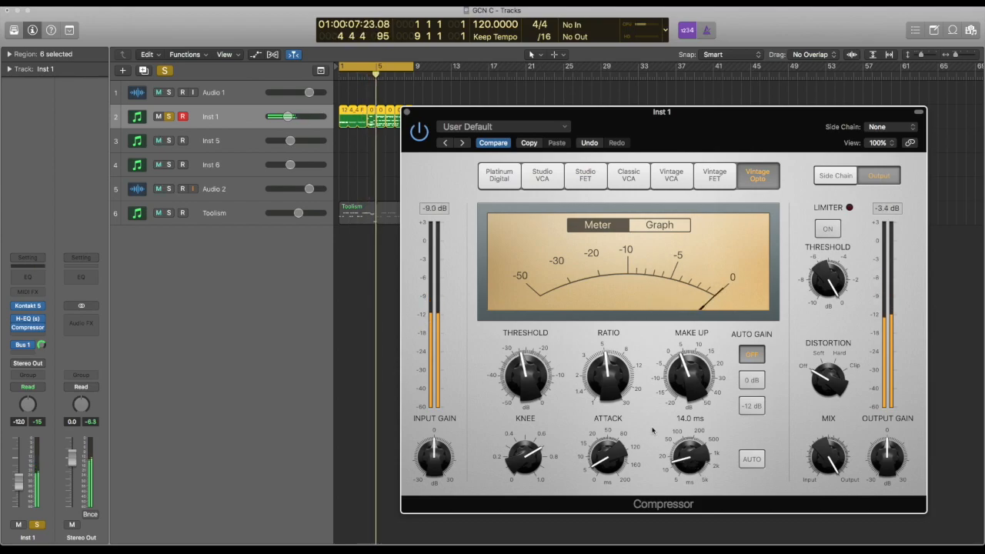
click(405, 113)
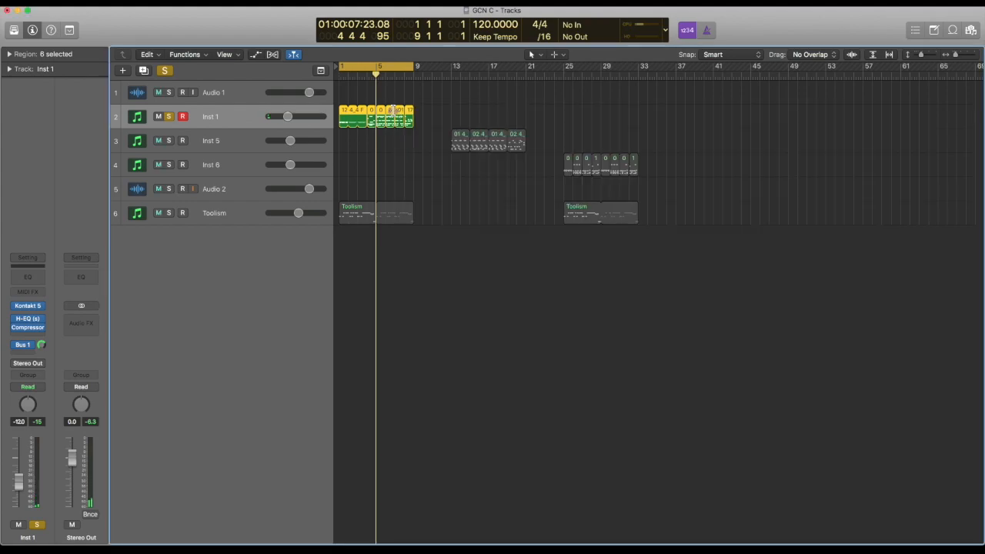
Unsolo Inst 1, move the cycle range to bars 13–21, and solo the Inst 5 track.
click(170, 117)
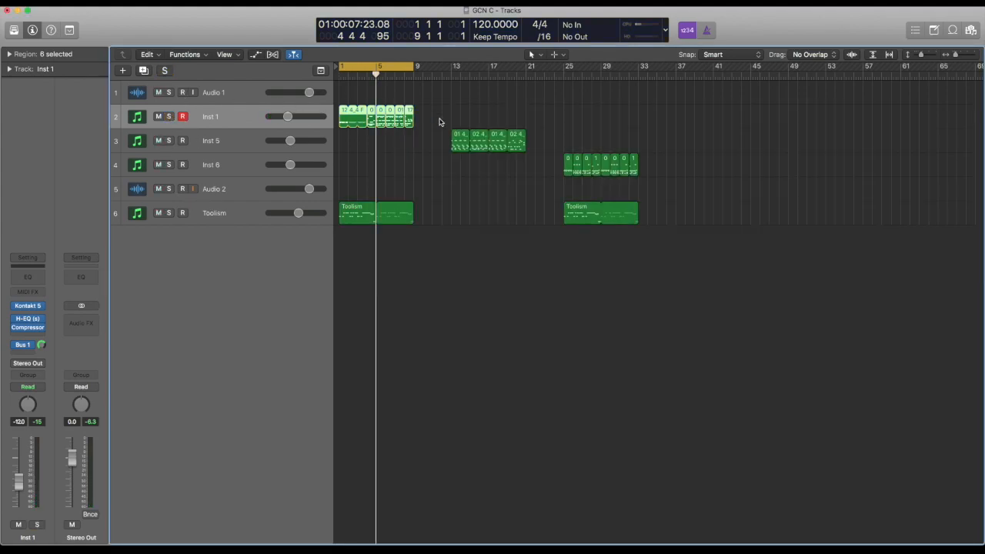
drag(385, 67, 497, 66)
click(205, 143)
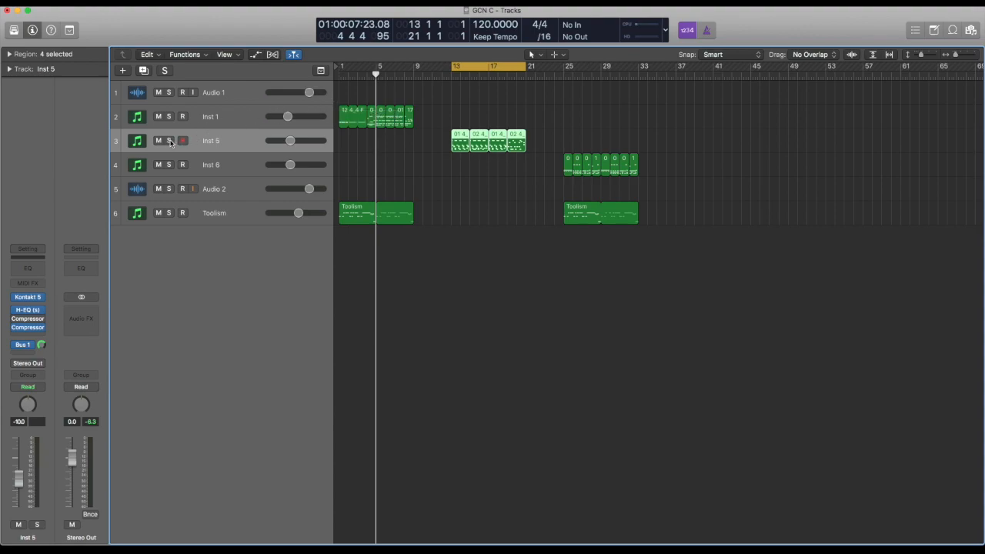
click(169, 141)
Bypass the second Compressor on Inst 5 and play the loop with both Compressors off.
mouse_move(16, 332)
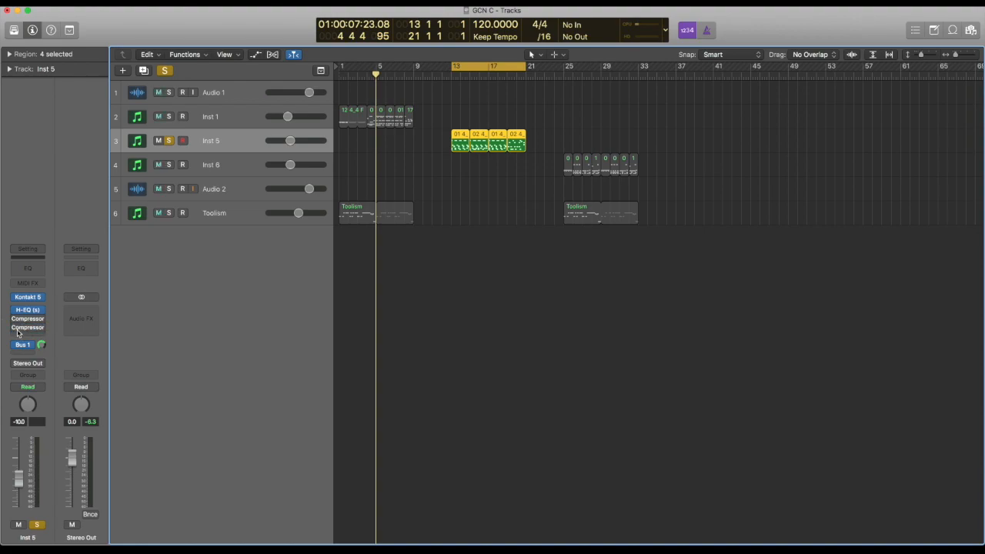
click(487, 286)
key(space)
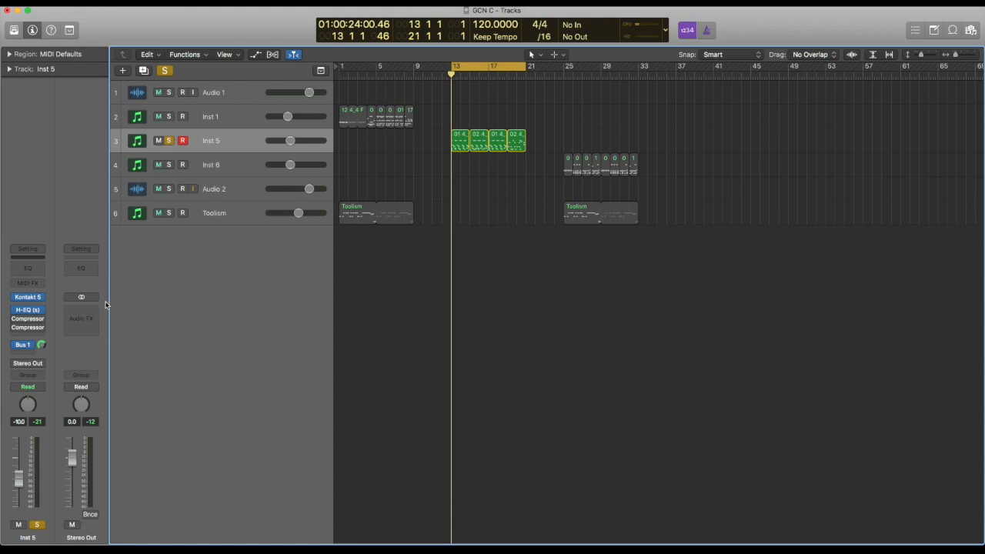
Play the Inst 5 loop with only the first Compressor enabled and inspect that Compressor's settings.
mouse_move(14, 329)
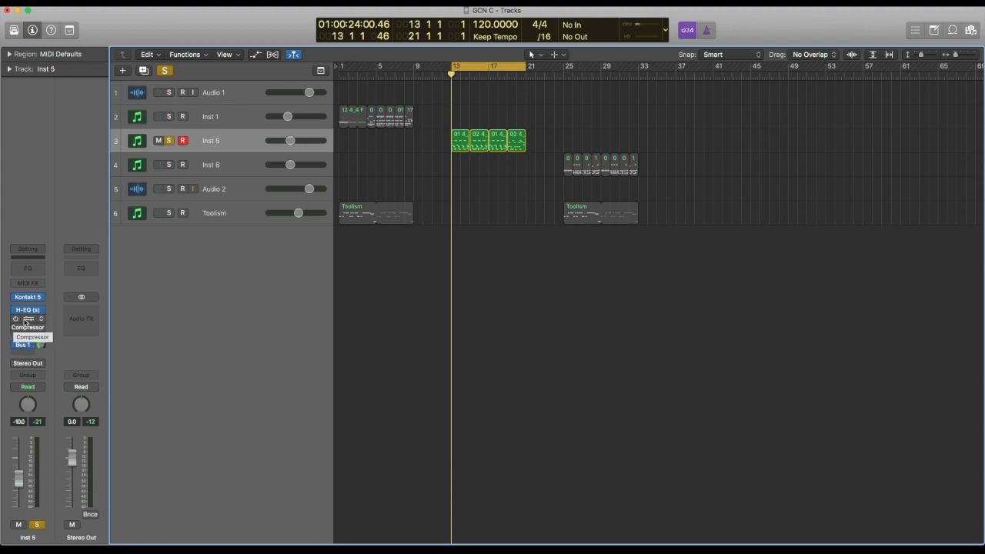
key(space)
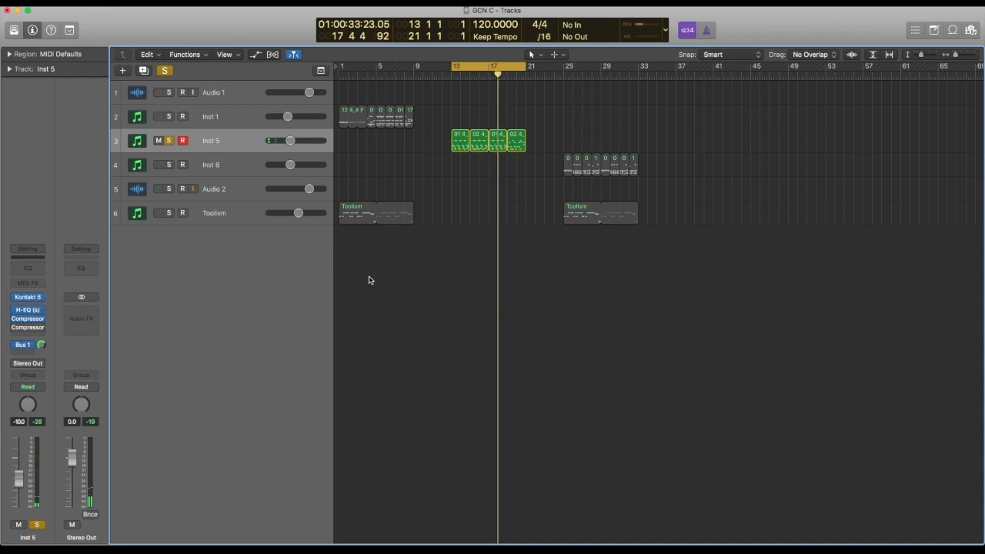
click(28, 326)
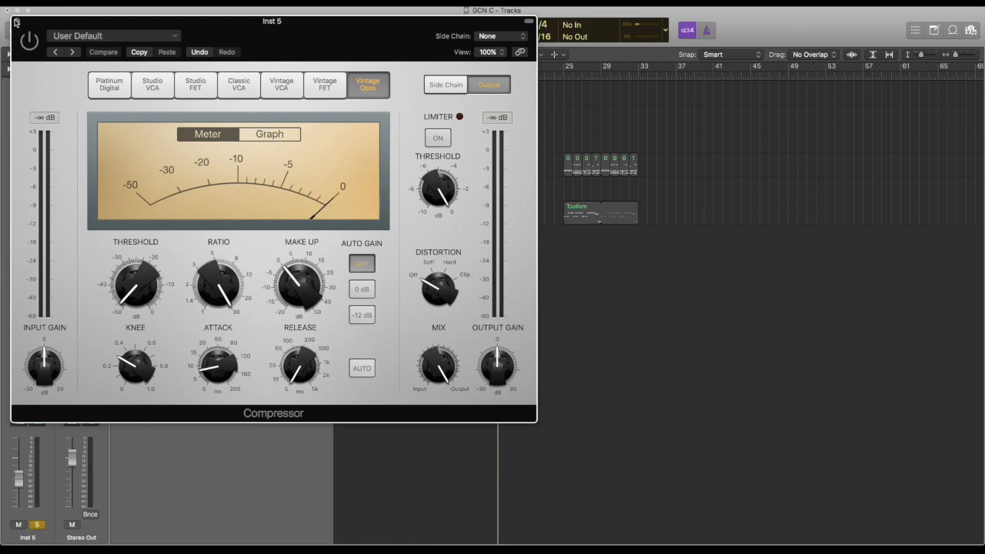
click(16, 21)
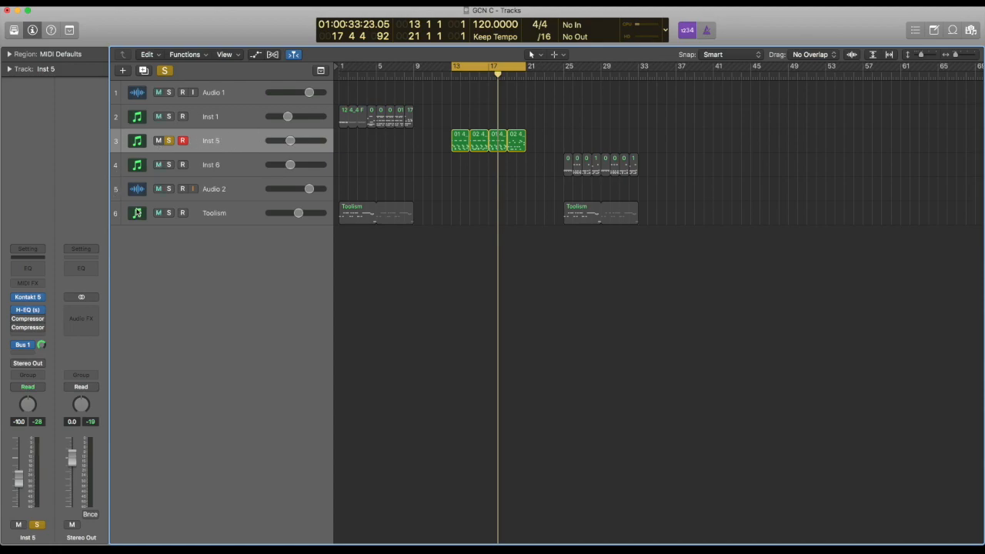
Enable the second Compressor on Inst 5 and play the loop with the first one bypassed.
mouse_move(29, 330)
drag(21, 331, 93, 320)
key(space)
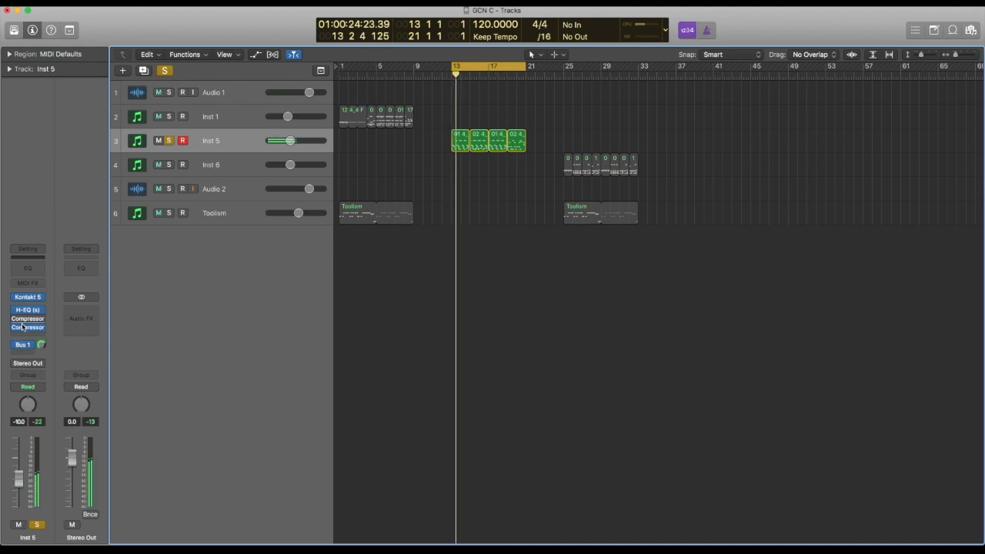
Audition the second Compressor's threshold at -50.0 dB and at a higher level, set it to -35.5 dB and close the plug-in.
click(28, 329)
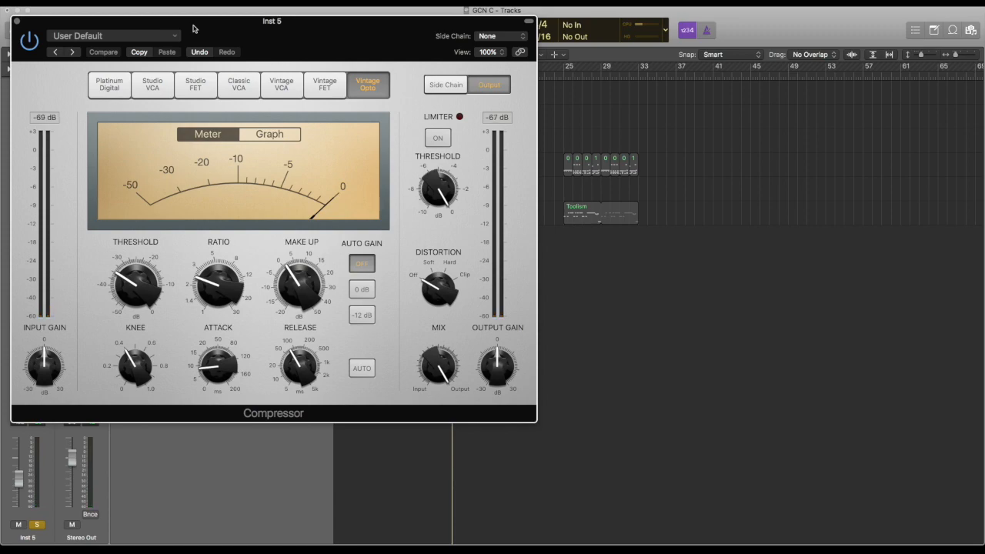
mouse_move(151, 288)
drag(144, 287, 146, 330)
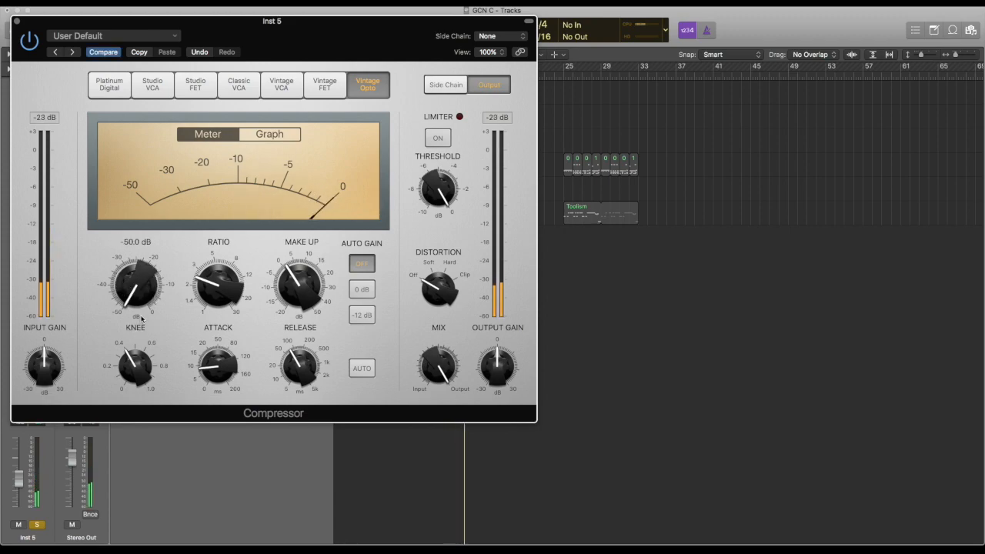
drag(139, 290, 147, 224)
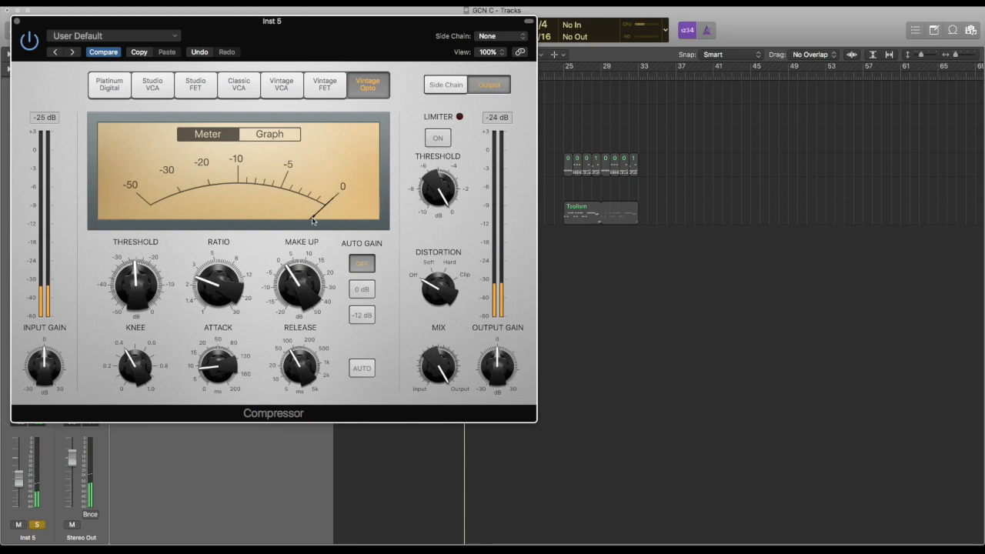
drag(144, 279, 139, 311)
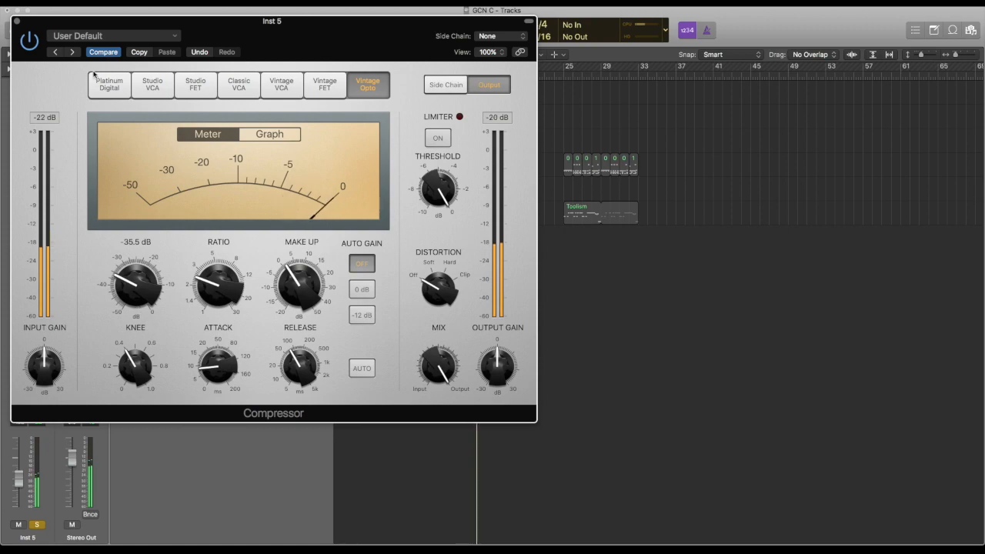
click(16, 21)
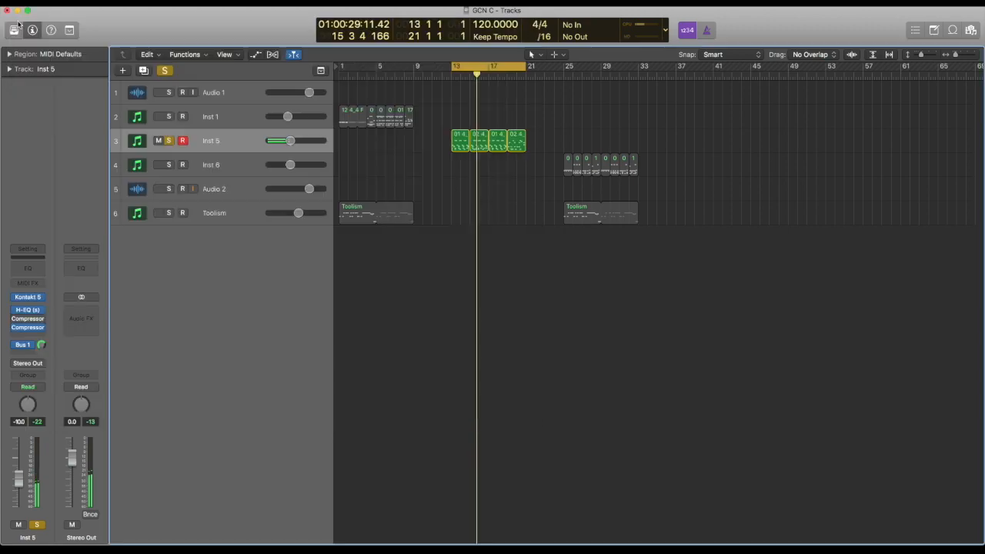
Replace the Inst 5 solo with Inst 6, cycle bars 25–33, and play the loop with its Compressor bypassed.
click(168, 141)
drag(477, 68, 589, 68)
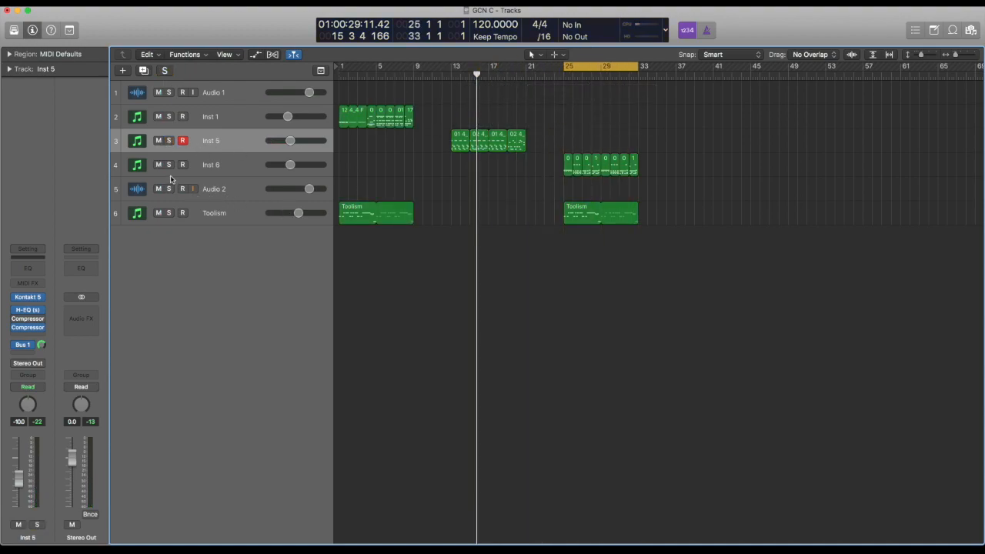
click(169, 164)
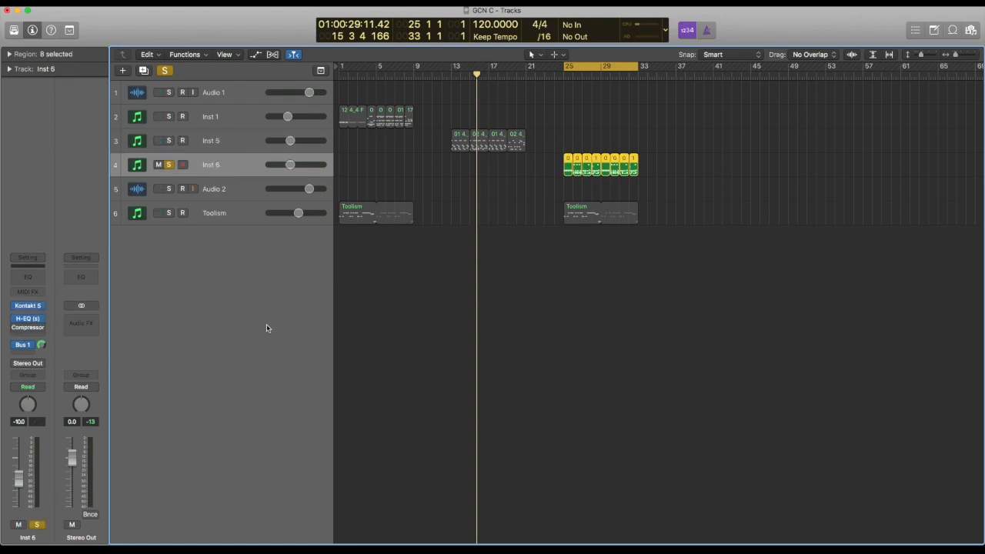
key(space)
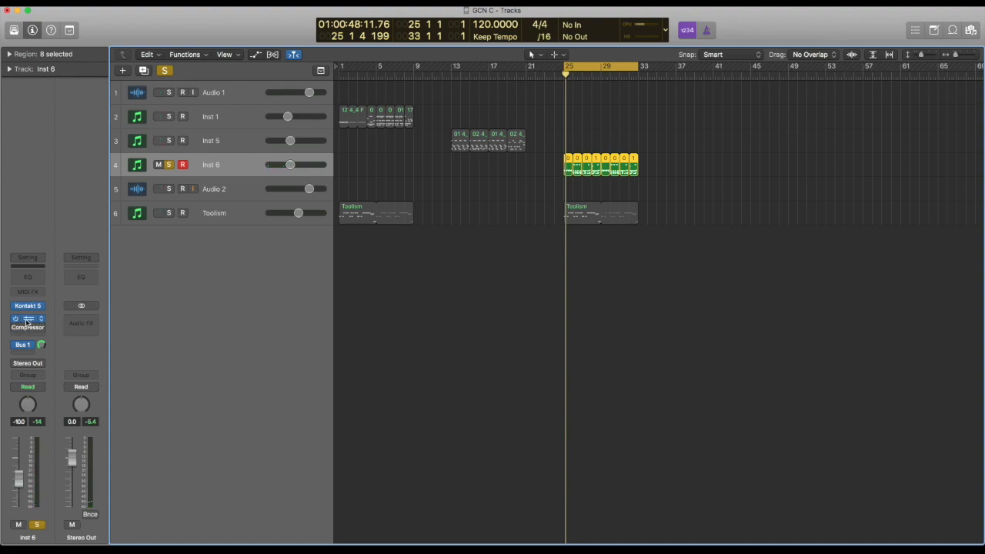
click(223, 120)
click(220, 149)
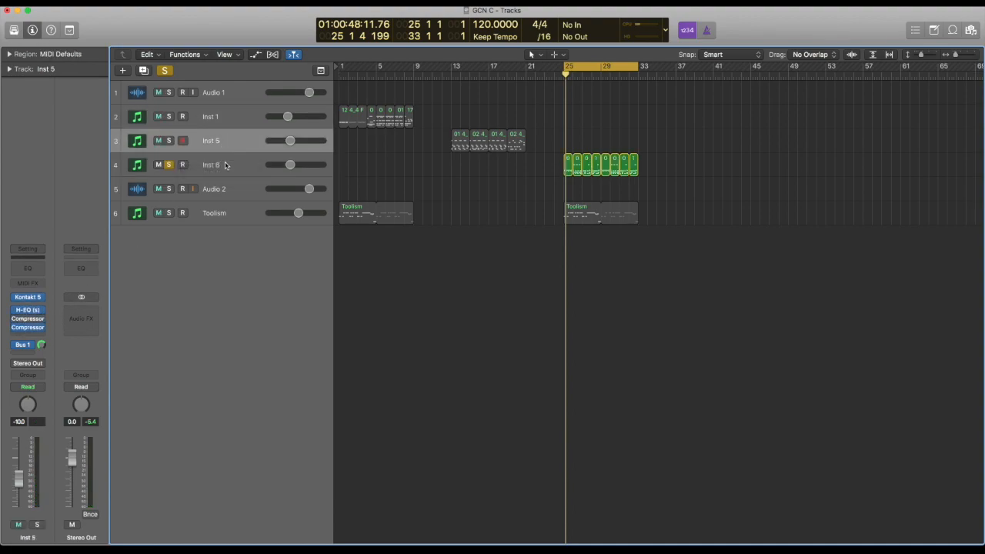
click(226, 164)
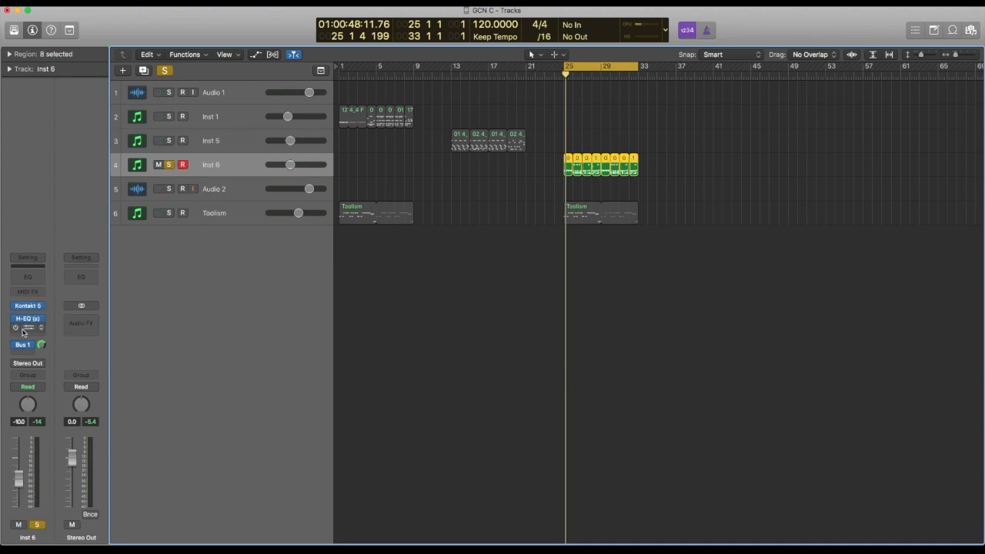
Open the Inst 6 Compressor, move its window clear of the track controls, and play the loop with it enabled.
mouse_move(25, 331)
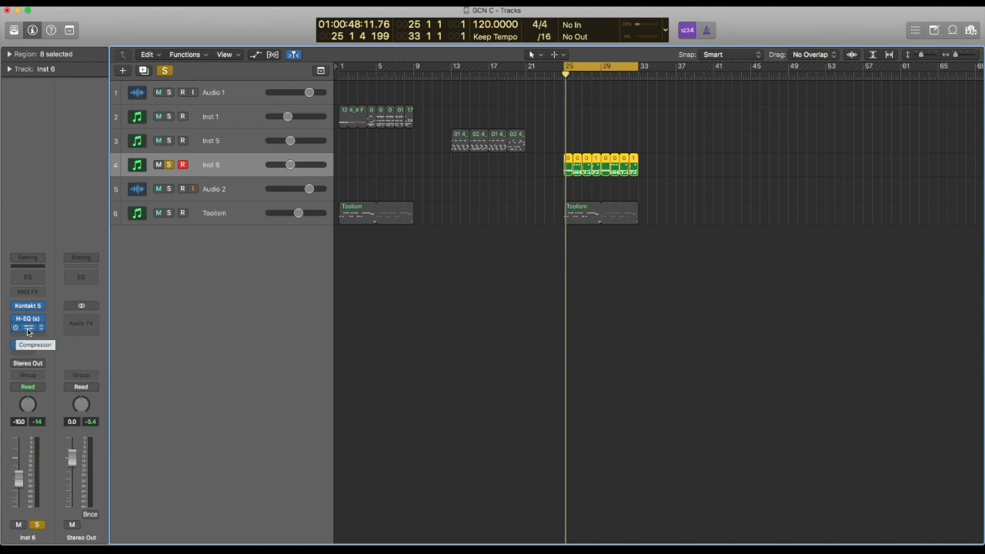
click(33, 329)
drag(192, 33, 645, 210)
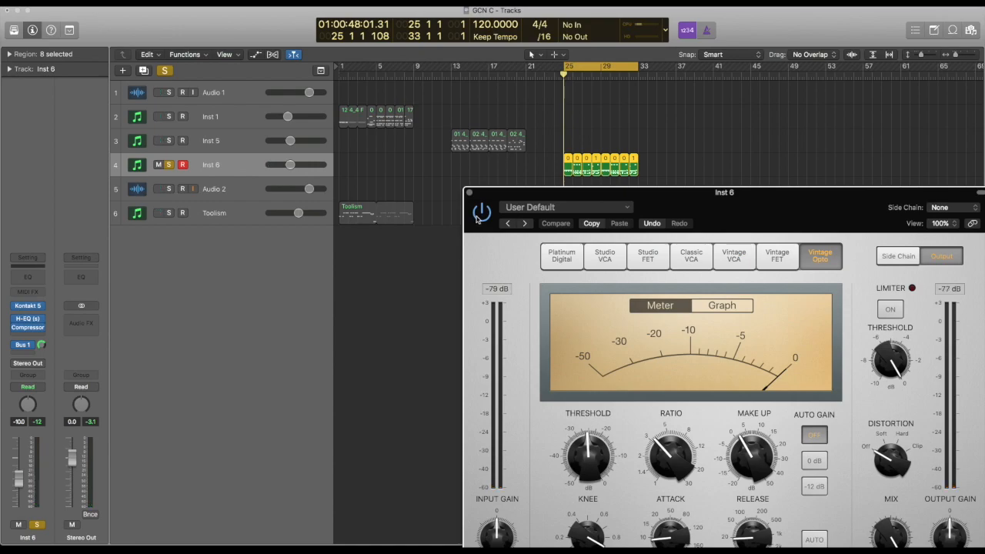
key(space)
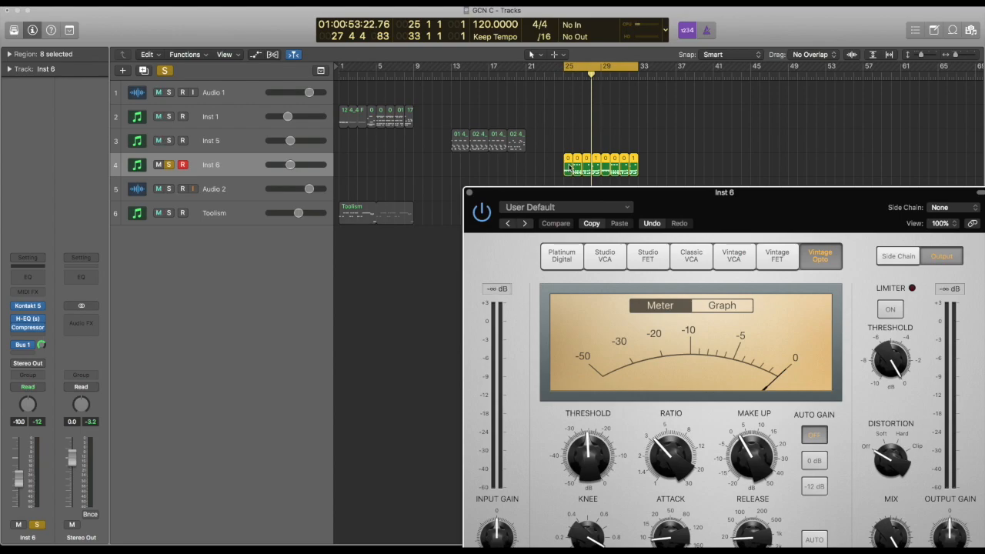
Switch the solo from Inst 6 to the Toolism bass track and play its looped section.
drag(533, 197, 545, 238)
click(233, 215)
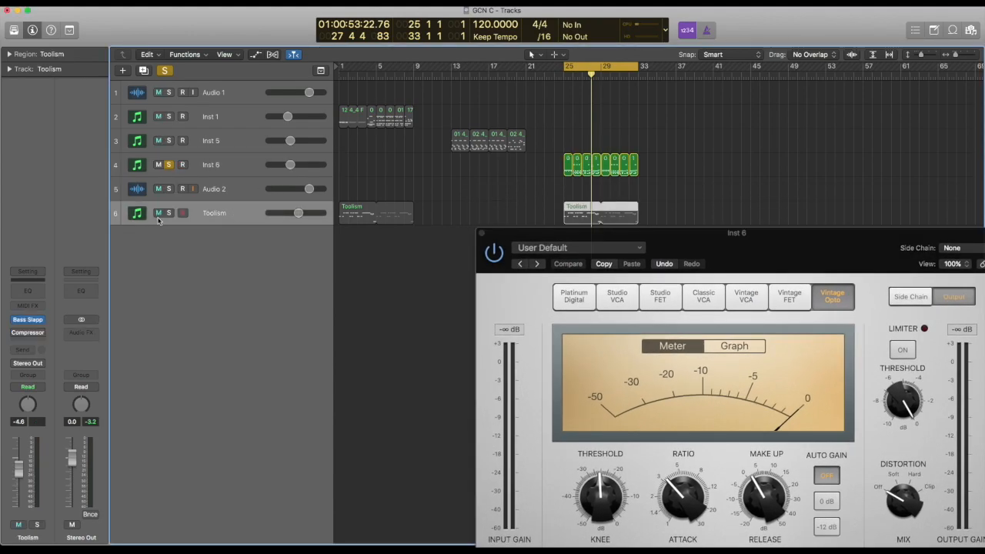
click(169, 214)
click(169, 164)
key(space)
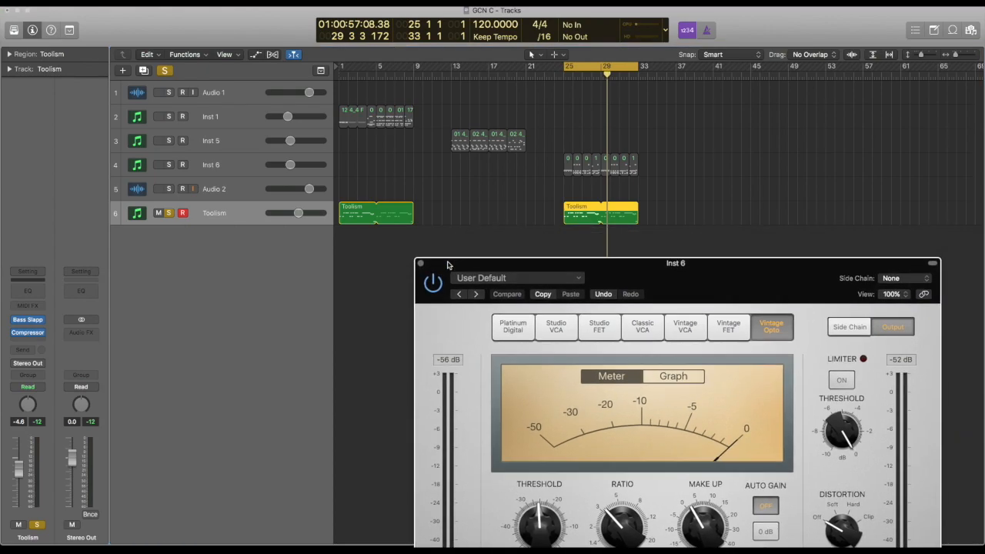
Close the Inst 6 Compressor, open the Toolism track's Compressor, and move its window clear of the track controls.
click(458, 240)
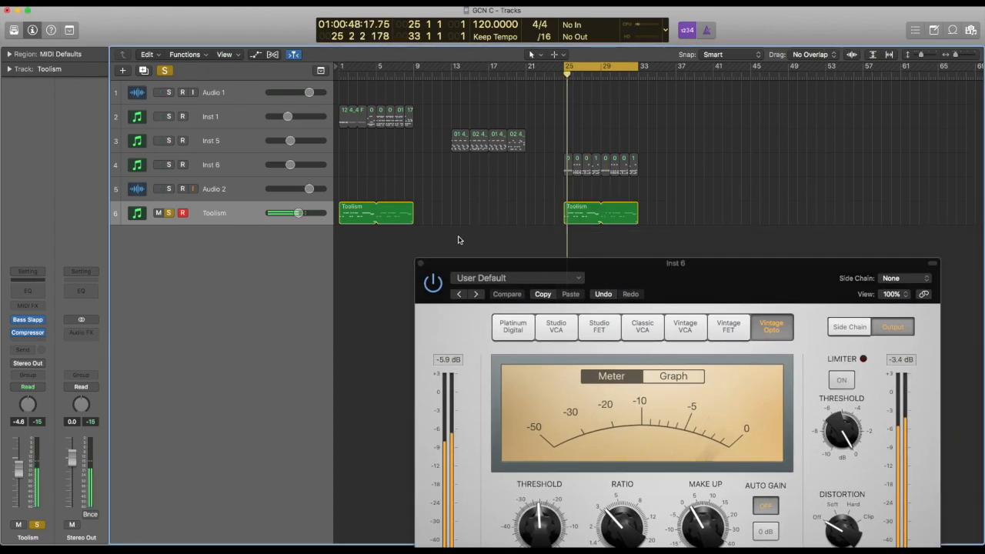
click(421, 264)
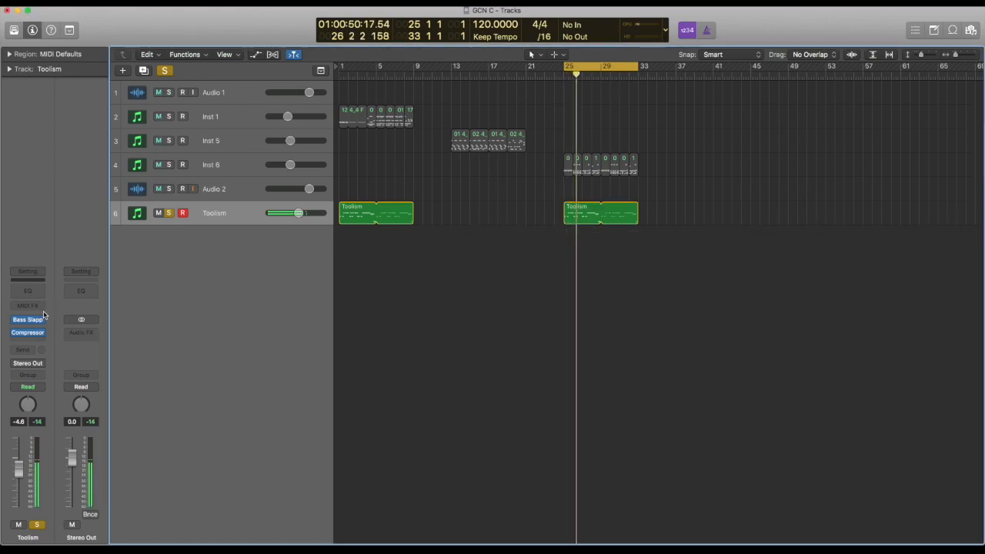
click(27, 332)
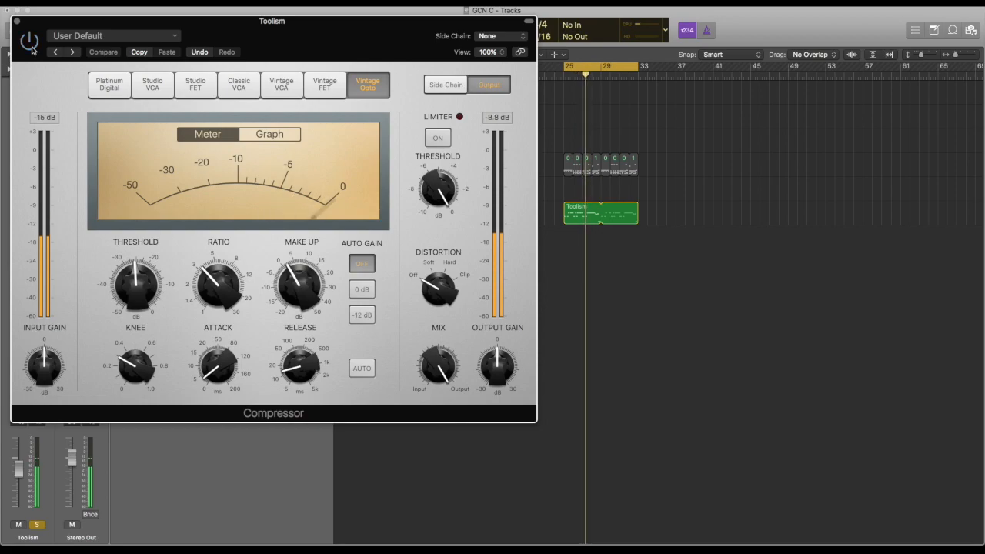
drag(50, 23, 529, 159)
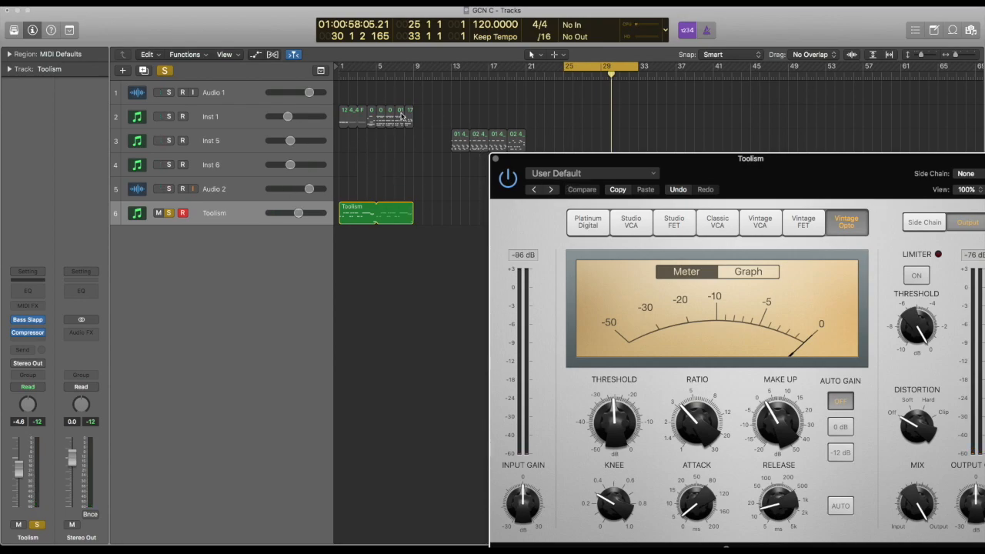
Play the Toolism loop while setting its Compressor's threshold to -47.0 dB and ratio to about 6.3:1.
mouse_move(692, 437)
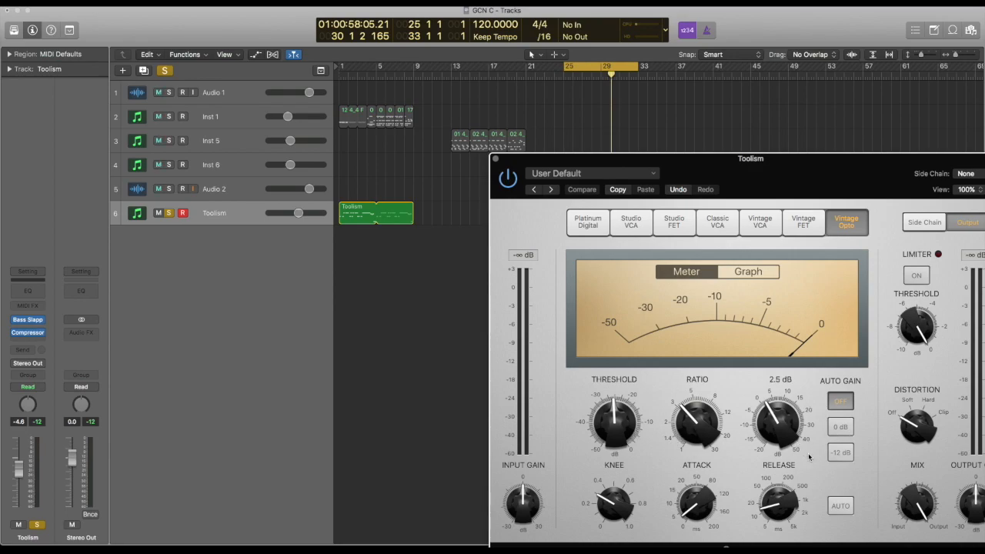
key(space)
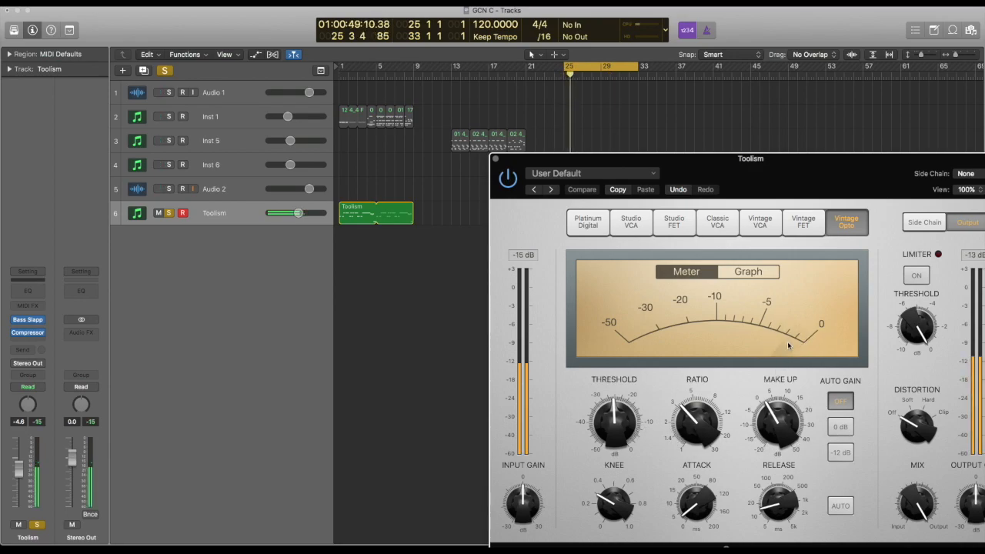
drag(613, 419, 629, 481)
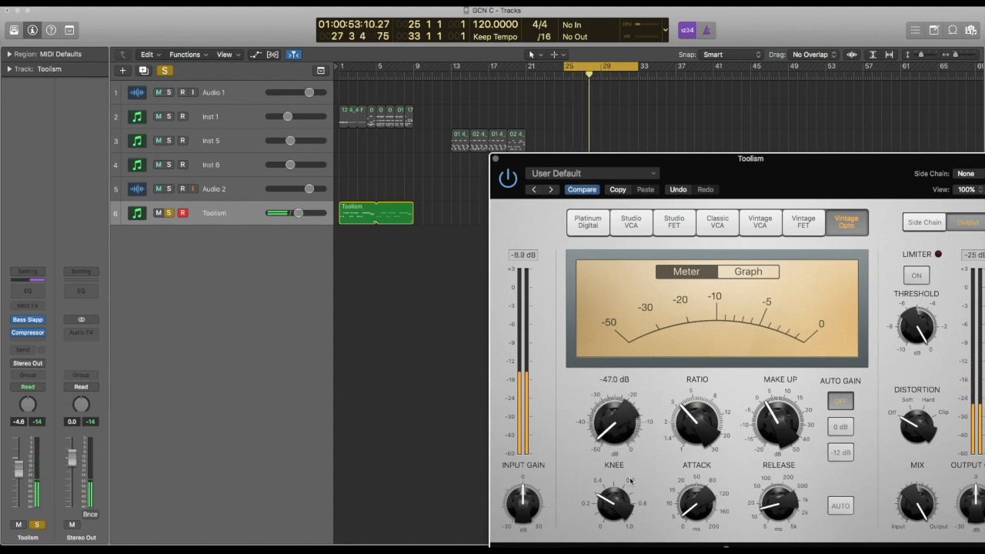
drag(697, 422, 697, 402)
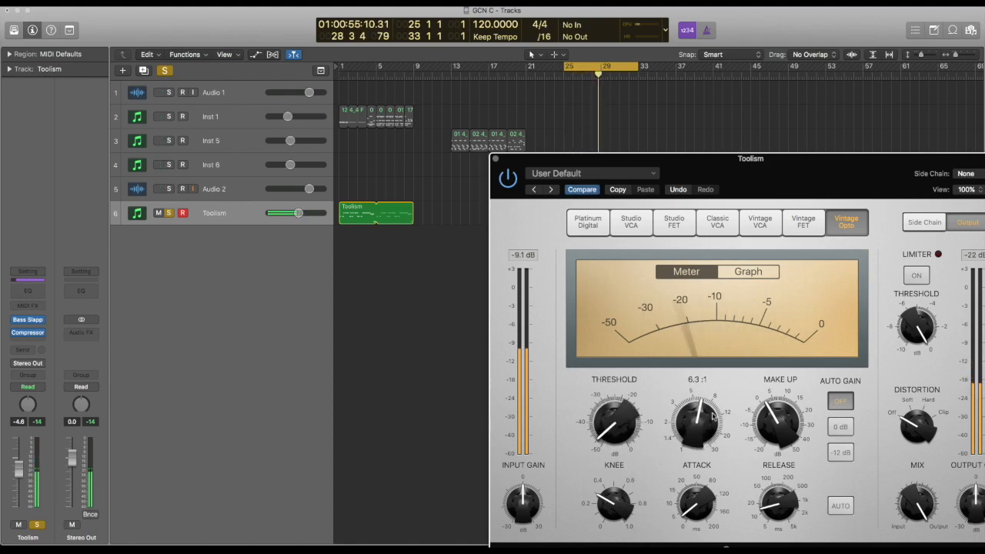
Raise the Toolism Compressor's make-up gain to 5.0 dB while the loop plays, and stop playback.
drag(782, 423, 775, 409)
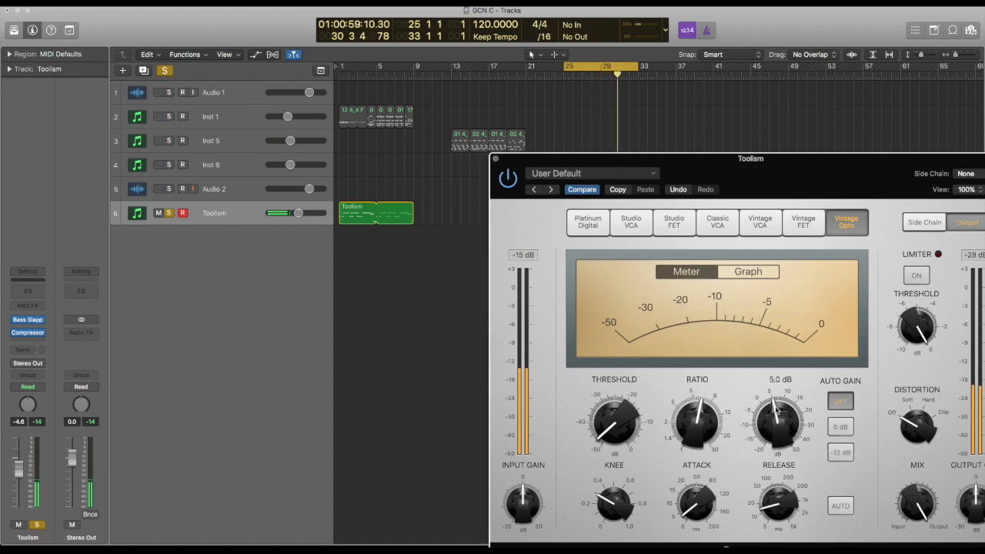
key(space)
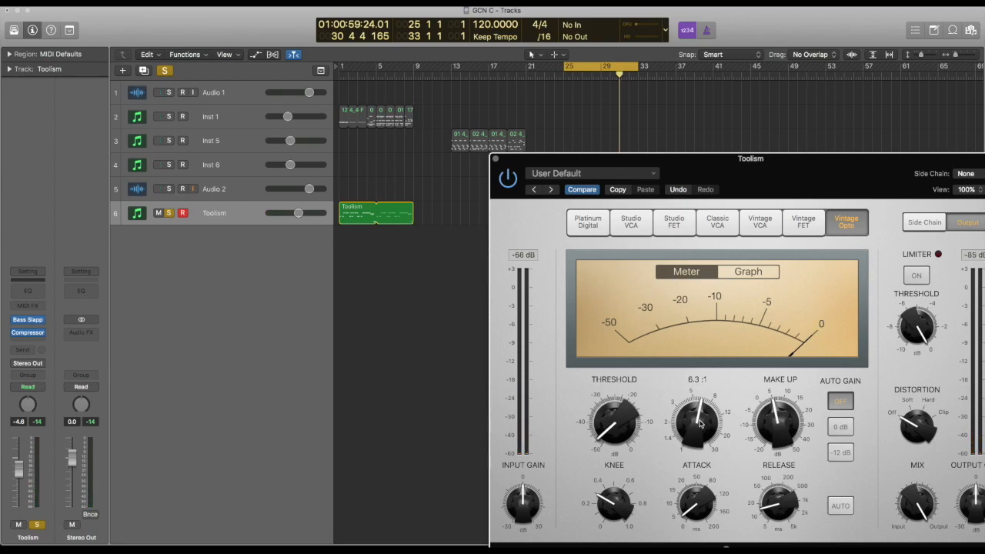
Reset the Toolism Compressor's ratio, make-up gain and threshold to their default values.
mouse_move(779, 416)
mouse_move(694, 406)
alt+click(701, 427)
alt+click(779, 423)
alt+click(625, 419)
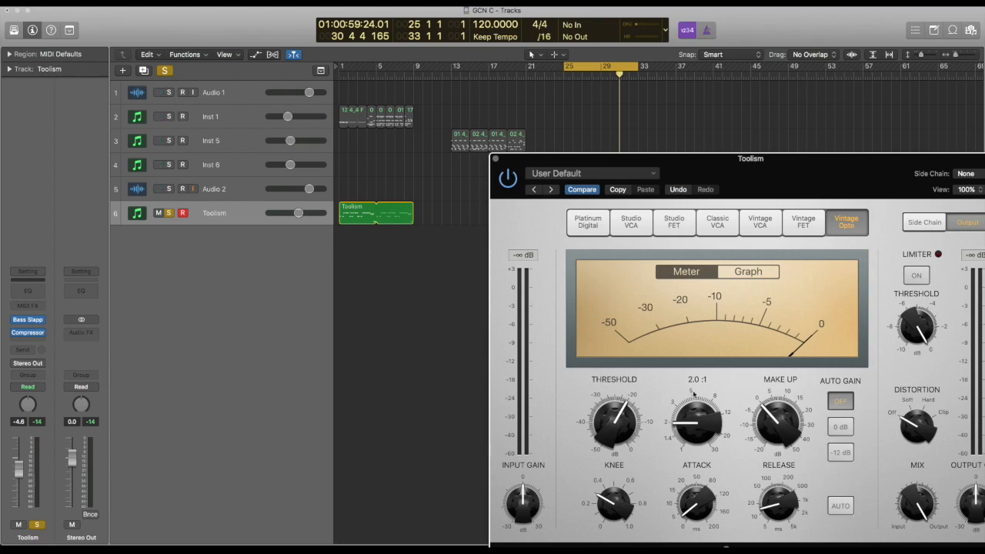
Play the Toolism loop while lowering the Compressor's threshold to -28.5 dB, and stop playback.
key(space)
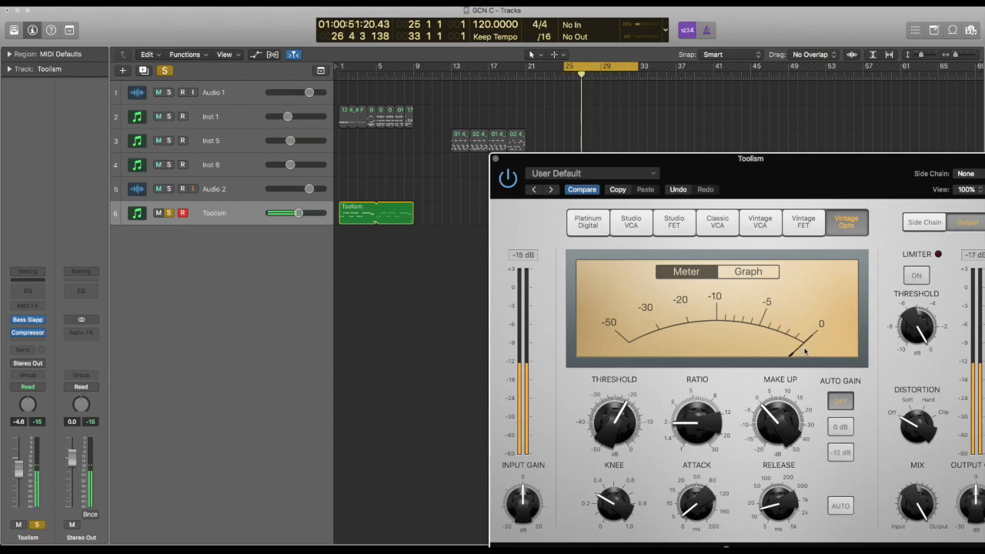
drag(620, 421, 633, 446)
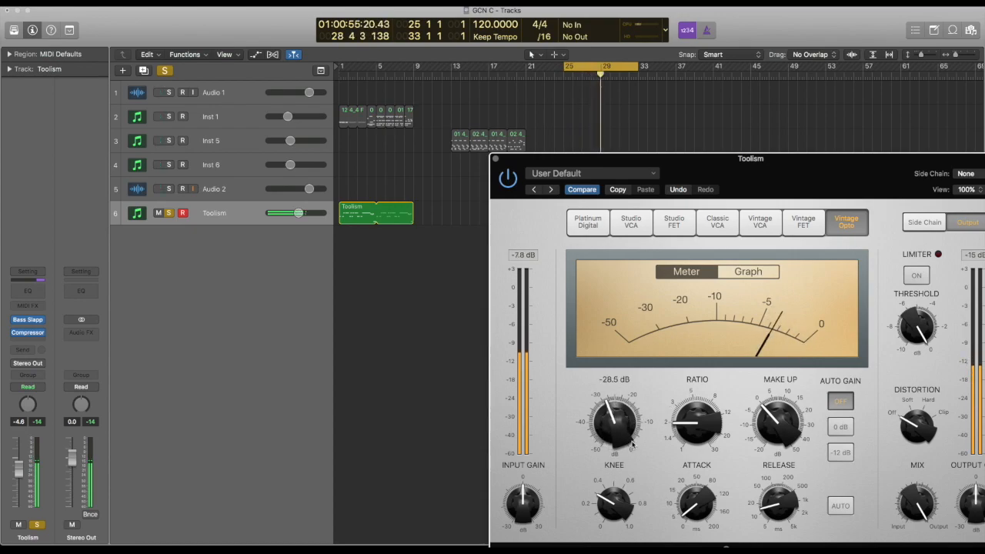
mouse_move(599, 526)
key(space)
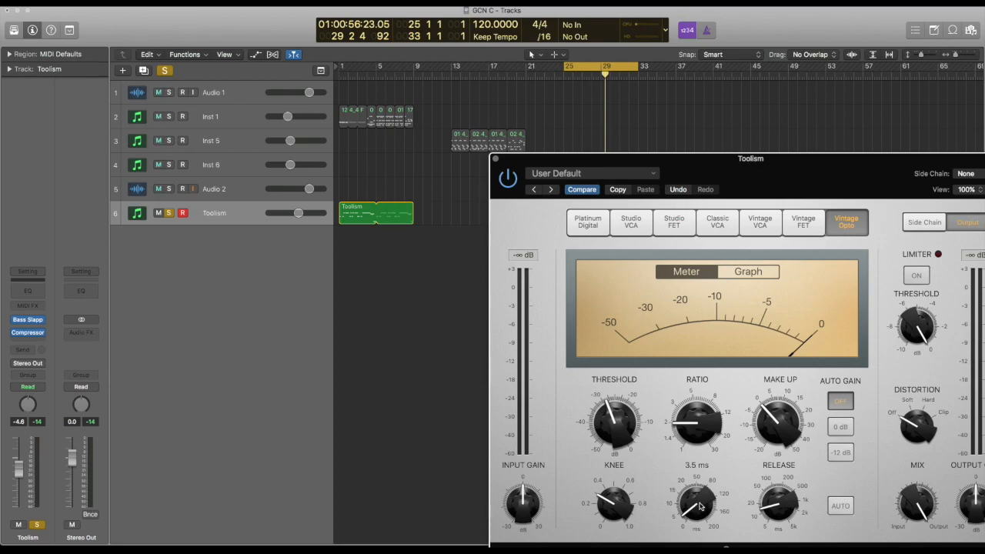
Play the loop while adjusting the Compressor's attack, shortening its release and lowering its knee to about 0.2.
key(space)
drag(700, 505, 705, 462)
drag(697, 492, 699, 512)
mouse_move(794, 506)
mouse_down()
mouse_move(794, 443)
mouse_move(829, 384)
mouse_move(786, 506)
mouse_move(779, 496)
mouse_up()
drag(616, 517, 636, 496)
Raise the Compressor's ratio to about 3:1 and its make-up gain slightly, comparing the bass with the Compressor bypassed and enabled.
click(508, 180)
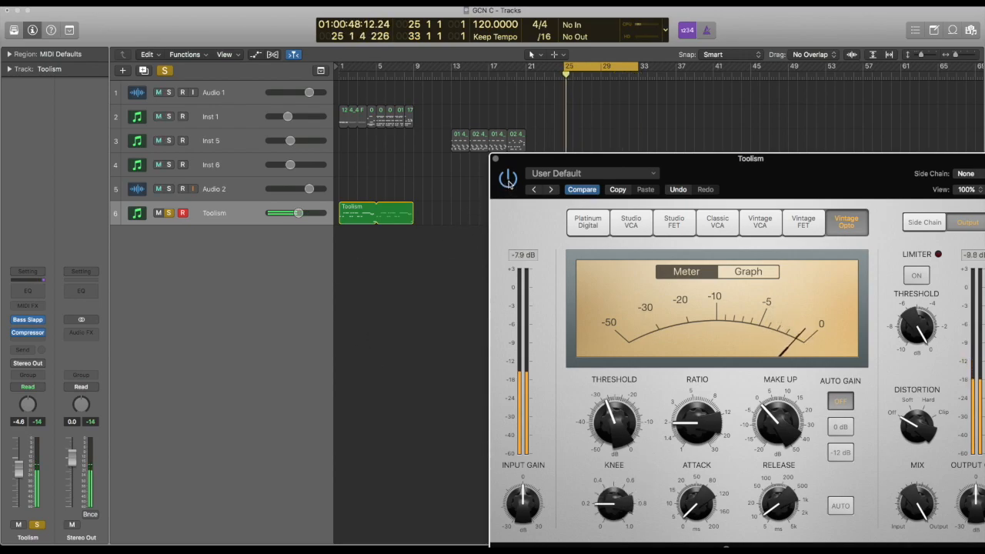
click(507, 180)
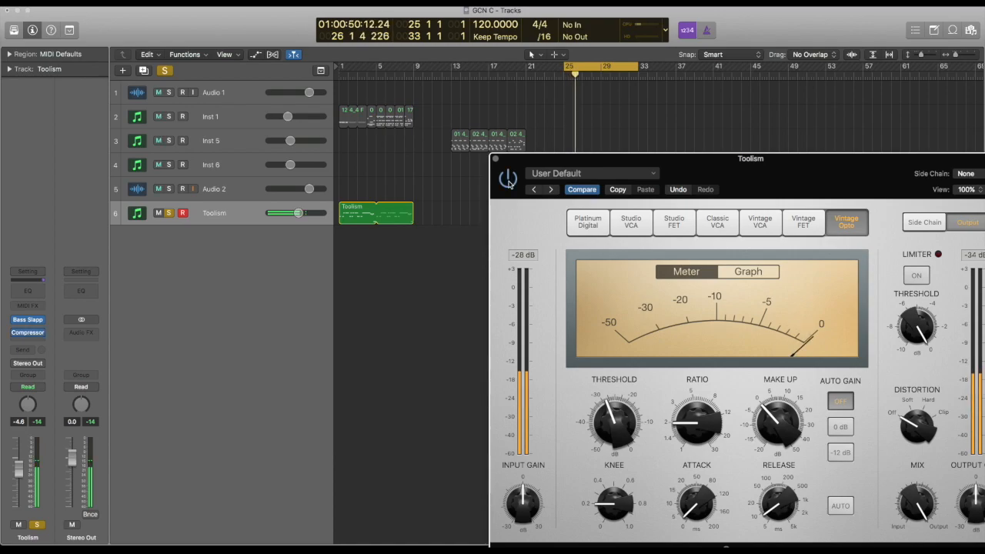
drag(690, 418, 697, 400)
drag(773, 415, 774, 416)
click(507, 178)
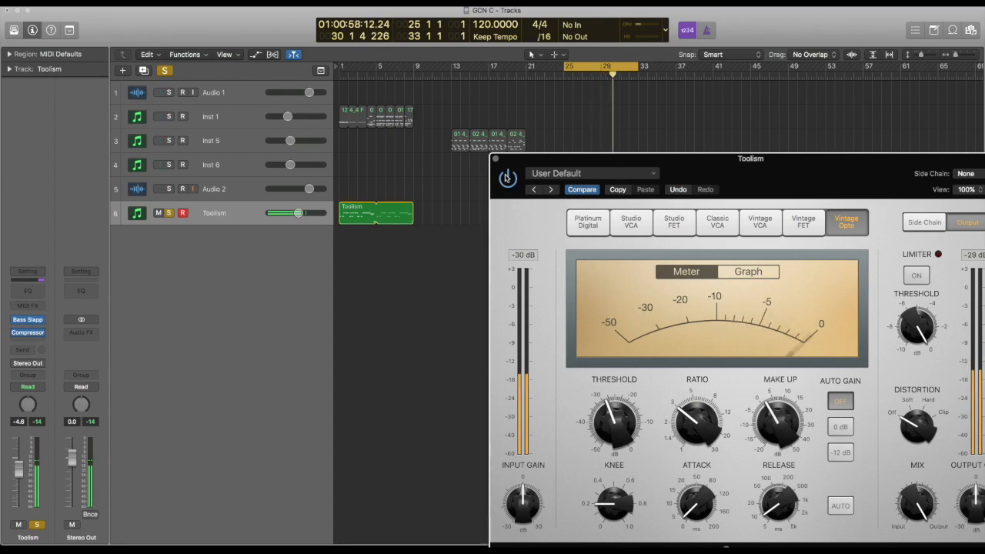
click(506, 178)
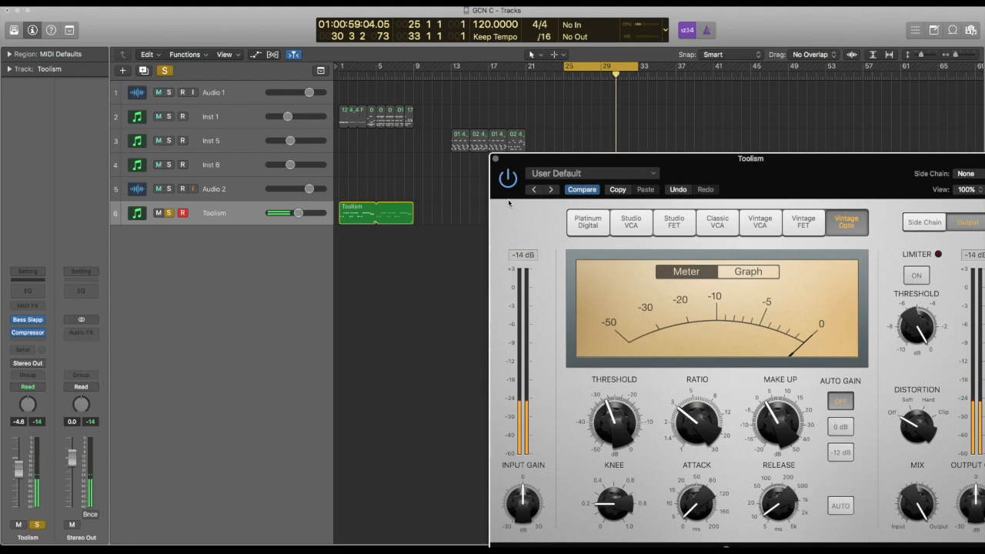
Unsolo Toolism with its Compressor closed and bypassed, and turn off the cycle range with the playhead at bar 25.
click(496, 159)
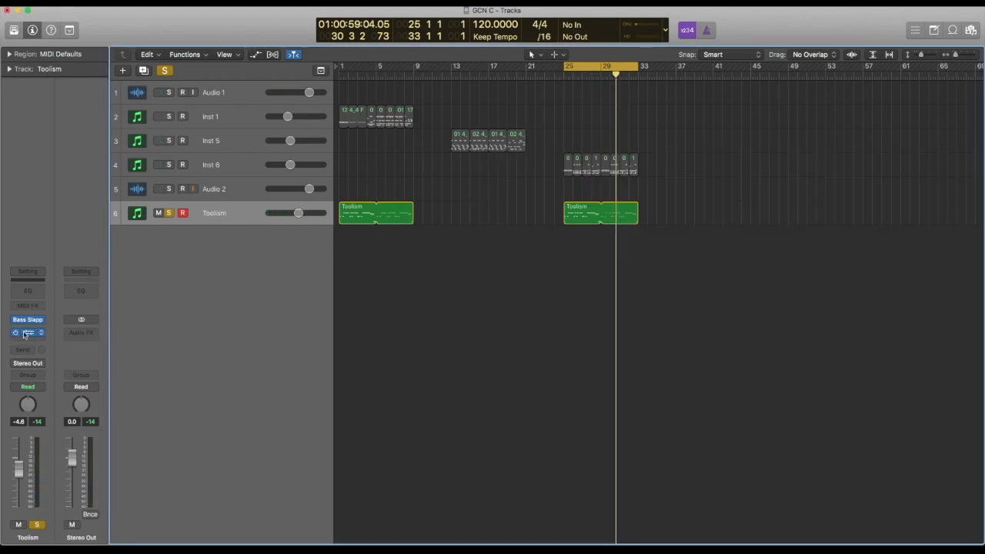
click(169, 213)
mouse_move(15, 336)
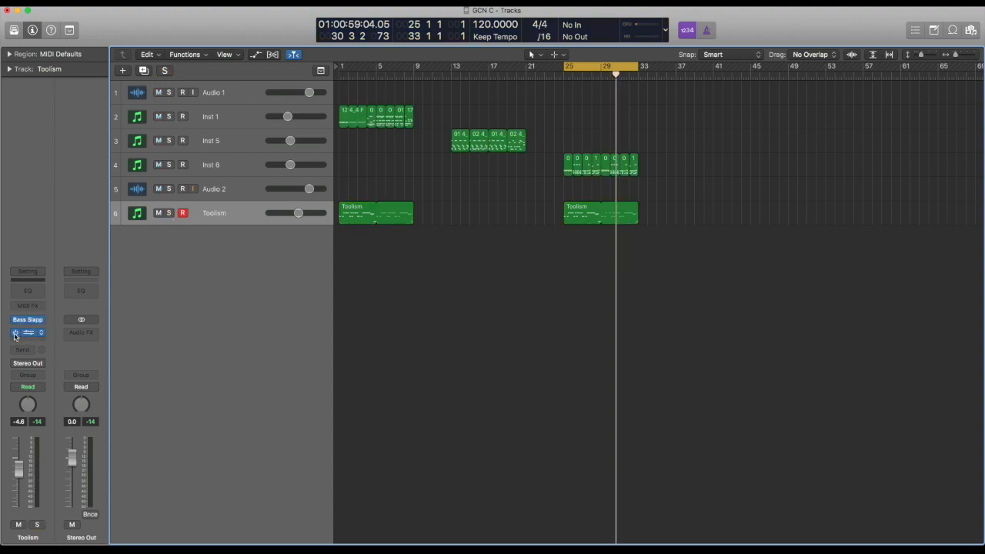
click(605, 67)
click(561, 74)
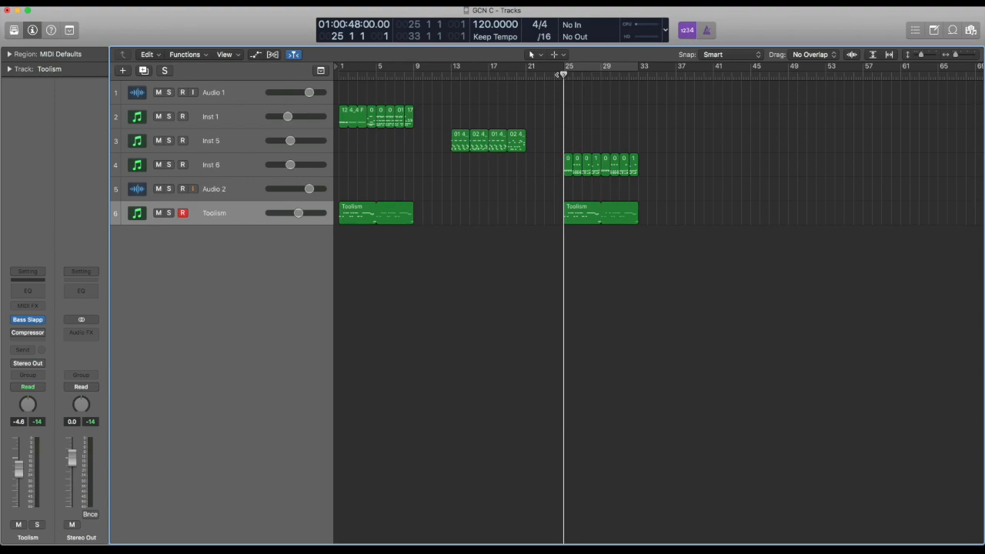
Examine the settings of the bypassed Toolism Compressor and close its window.
click(36, 334)
click(34, 330)
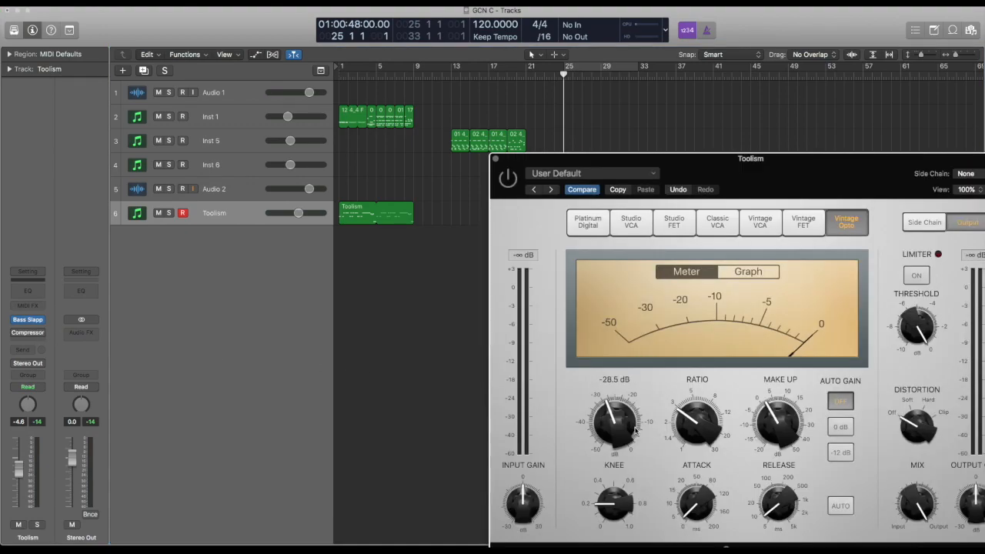
mouse_move(672, 429)
click(494, 158)
Play Inst 1 and Toolism together from the project start to bar 9 with the Inst 1 Compressor enabled.
key(Return)
click(208, 103)
click(210, 112)
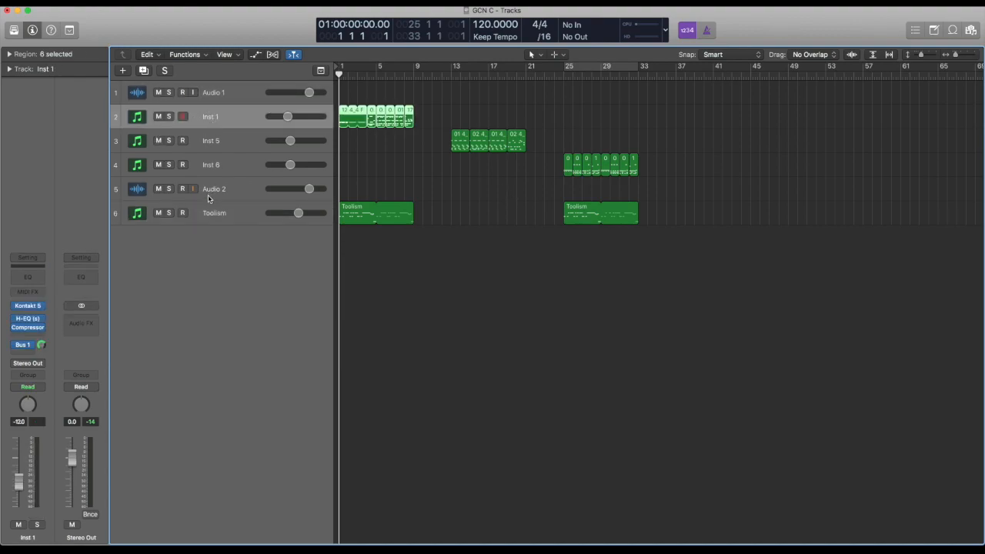
click(211, 220)
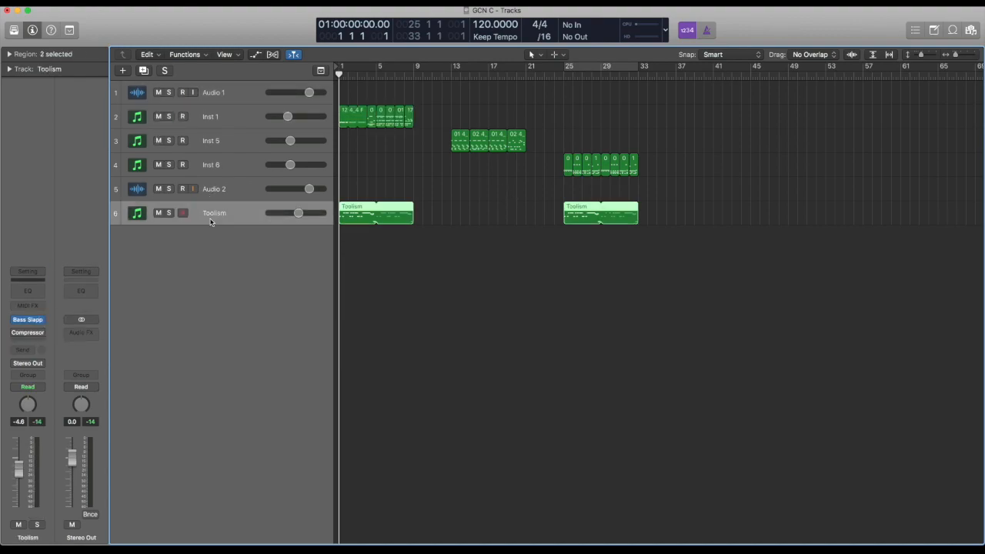
click(205, 126)
click(505, 338)
key(space)
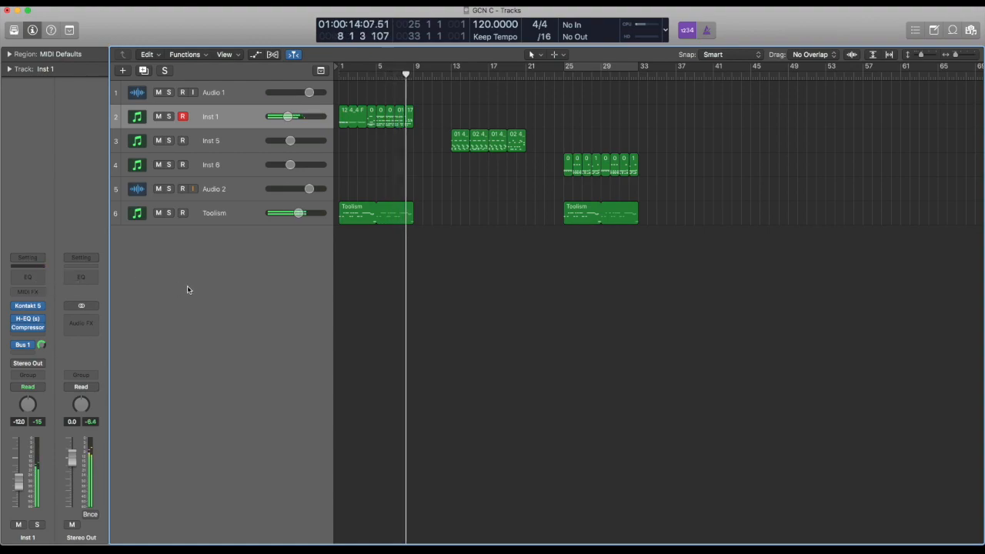
key(space)
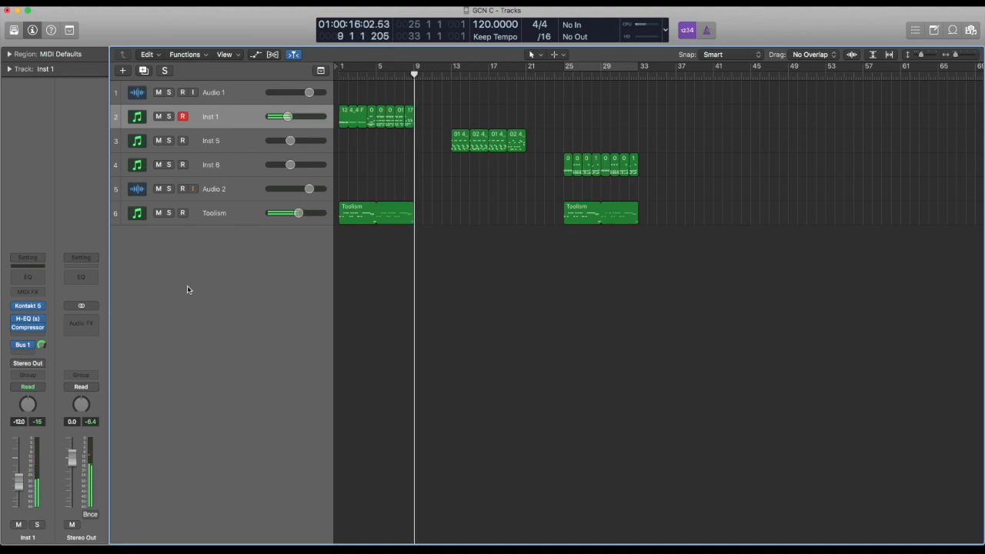
Bypass the Compressors on Inst 1 and Toolism, and replay both tracks from the project start.
key(Return)
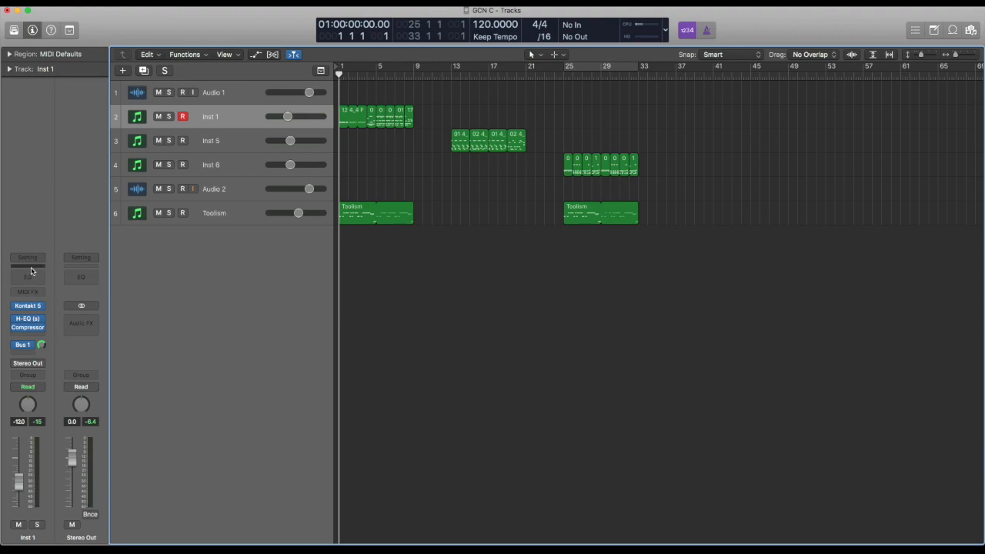
click(208, 216)
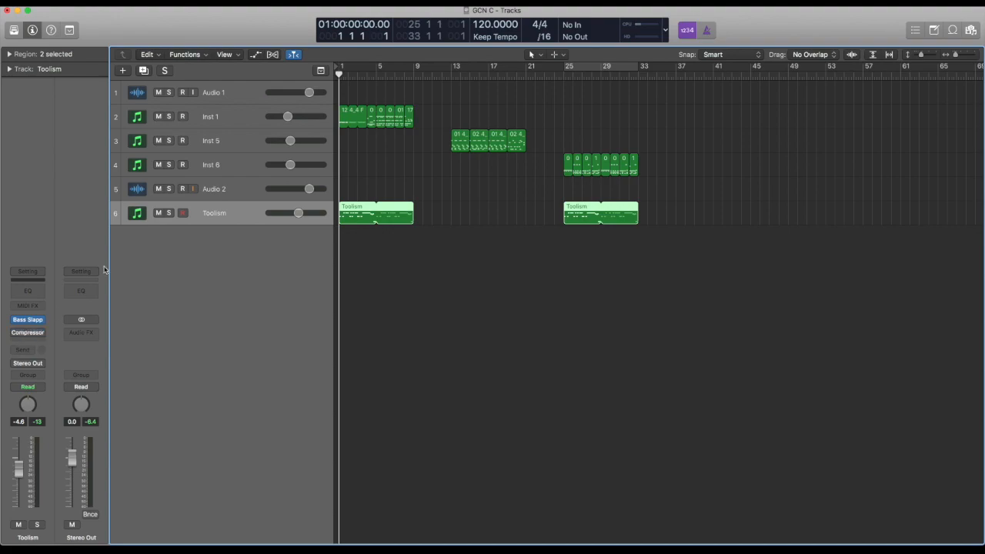
click(197, 115)
click(415, 348)
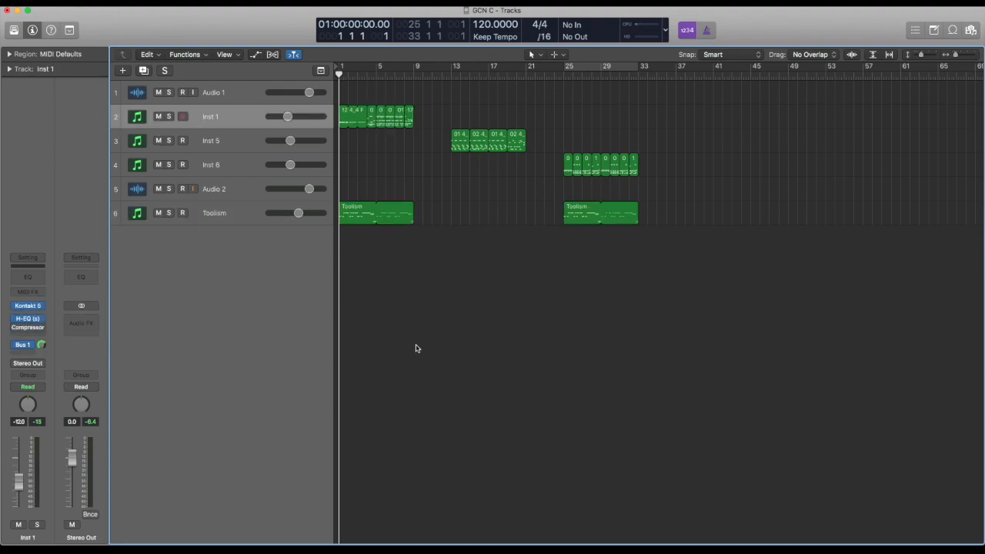
key(space)
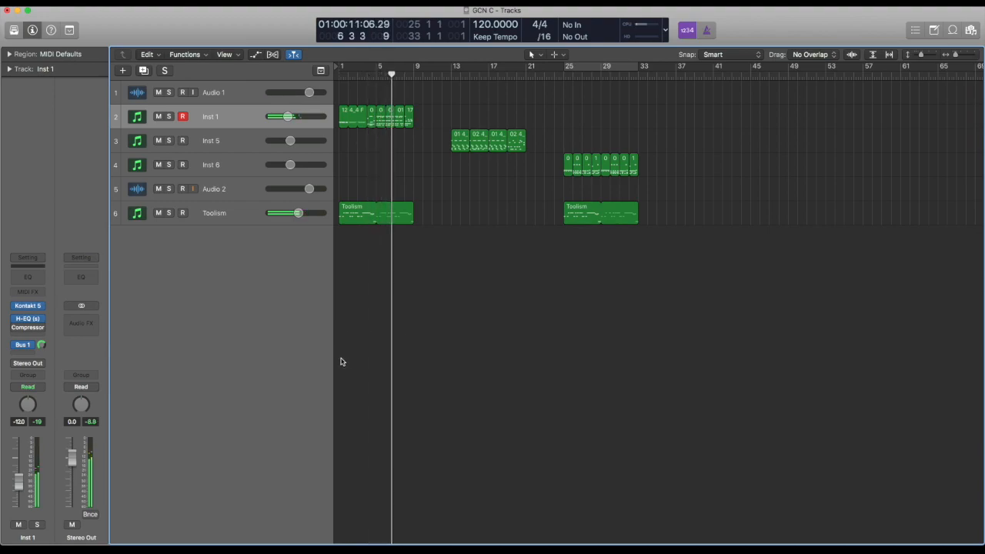
Select the Inst 5 track and play its drum section from about bar 12 with its second Compressor enabled.
key(Down)
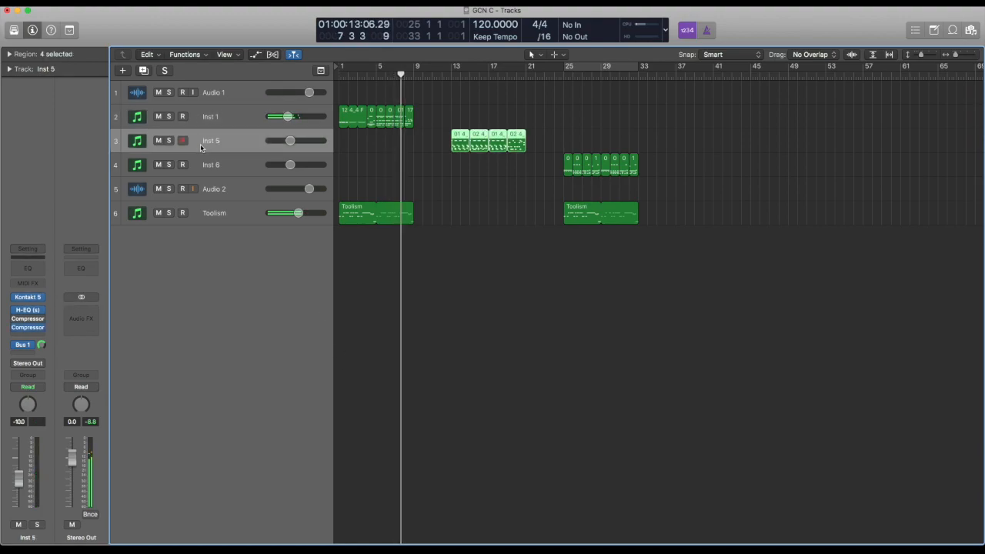
click(455, 372)
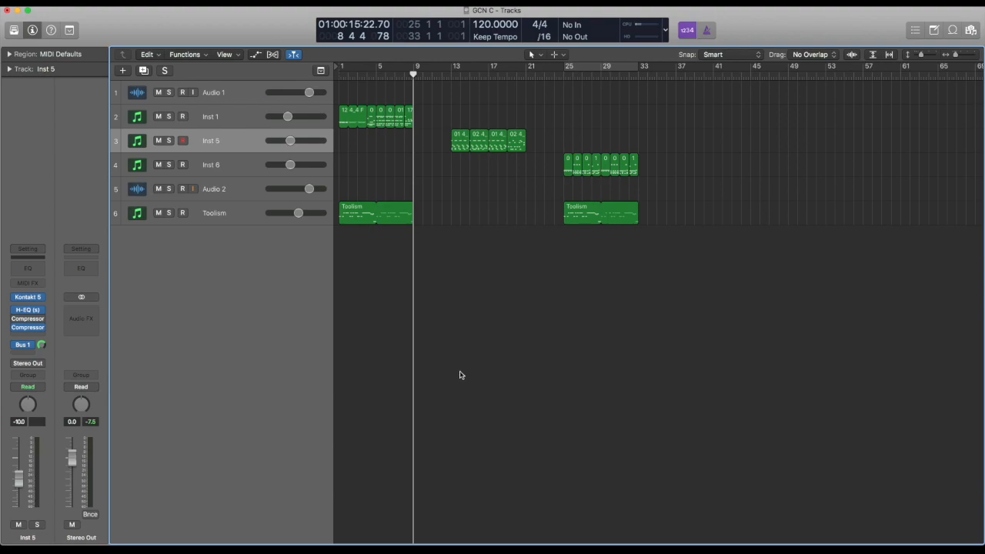
click(443, 78)
drag(442, 76, 446, 75)
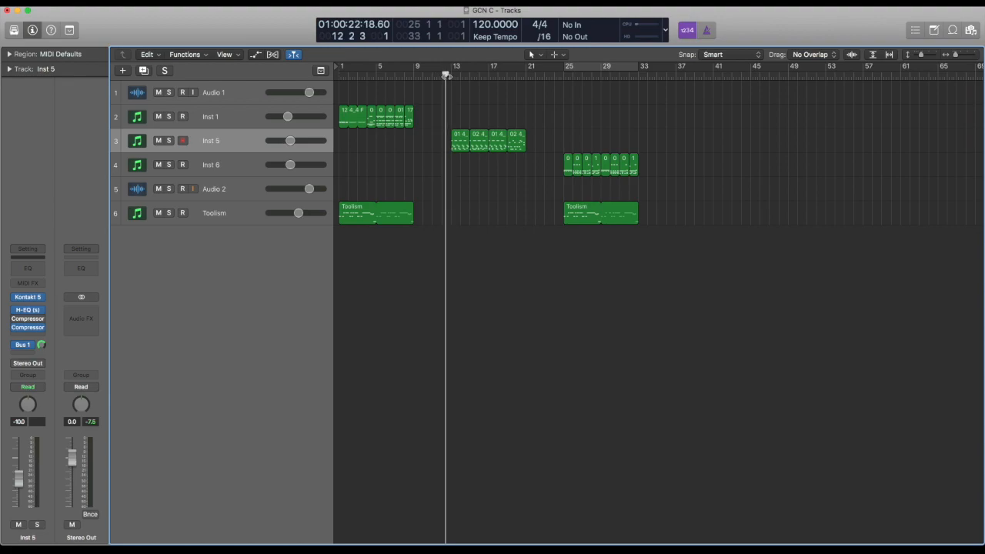
key(space)
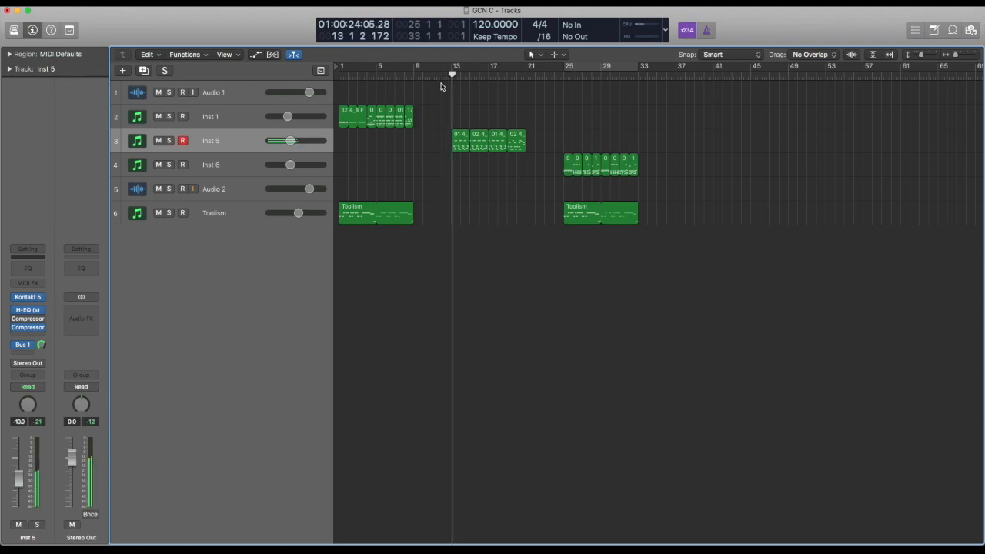
Loop bars 13 to 21 and compare Inst 5 with its second Compressor bypassed and enabled.
click(16, 328)
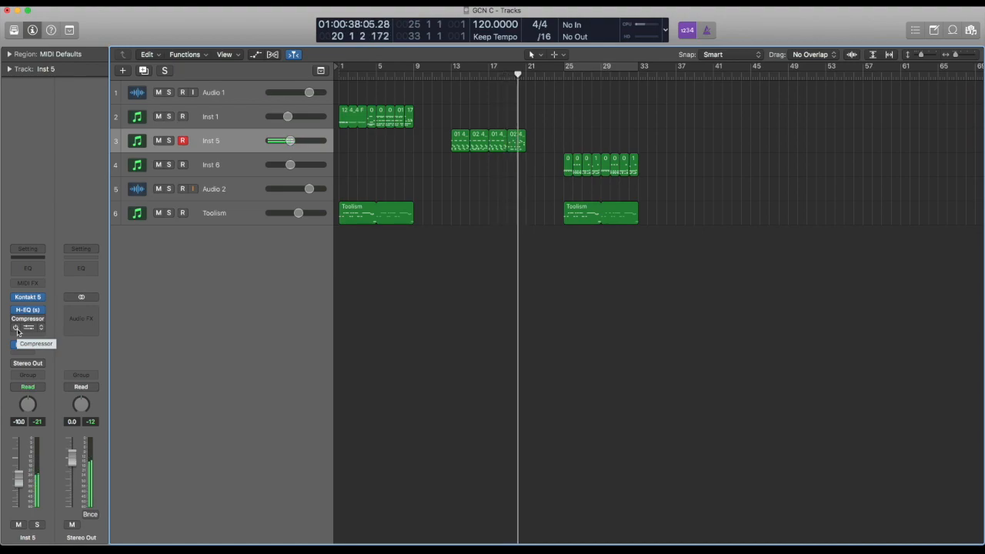
drag(451, 67, 529, 66)
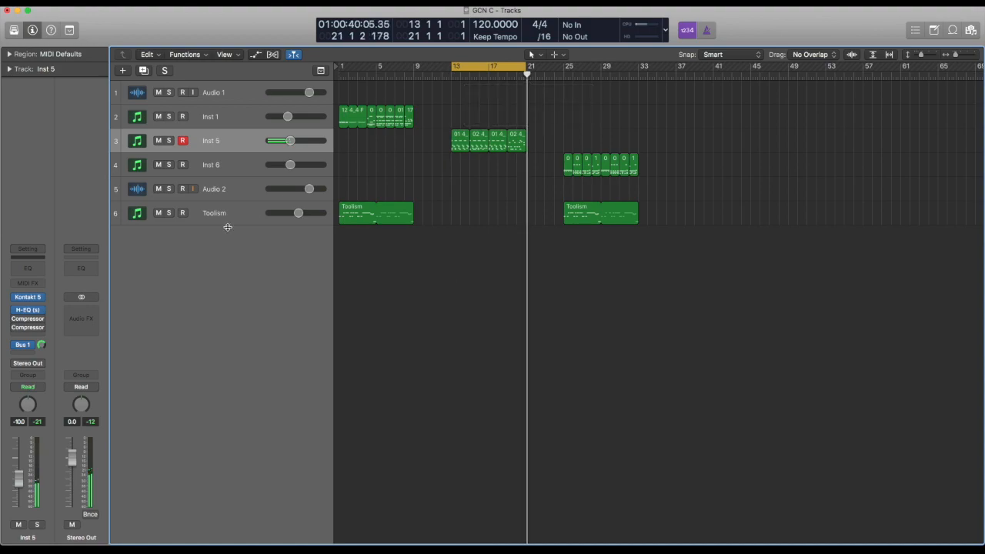
mouse_move(13, 330)
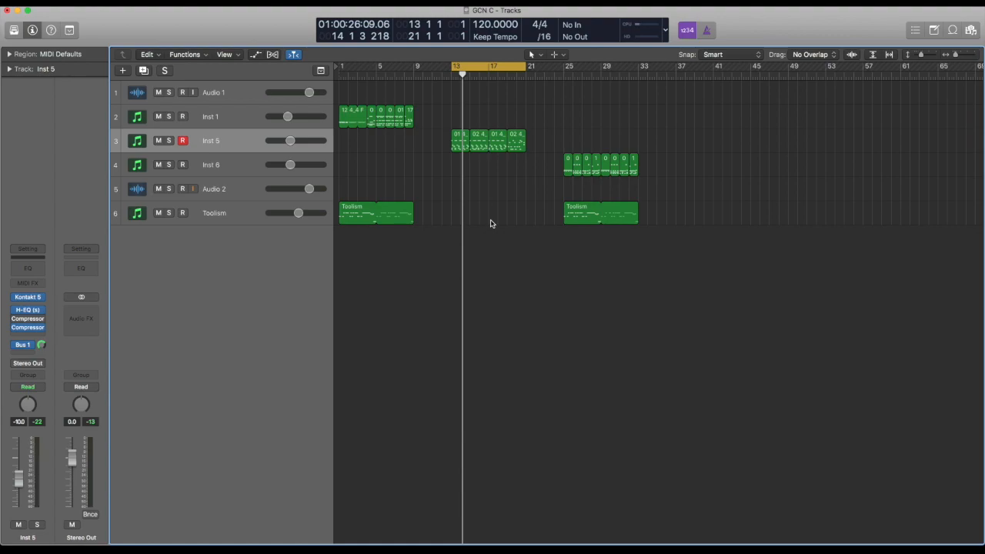
key(space)
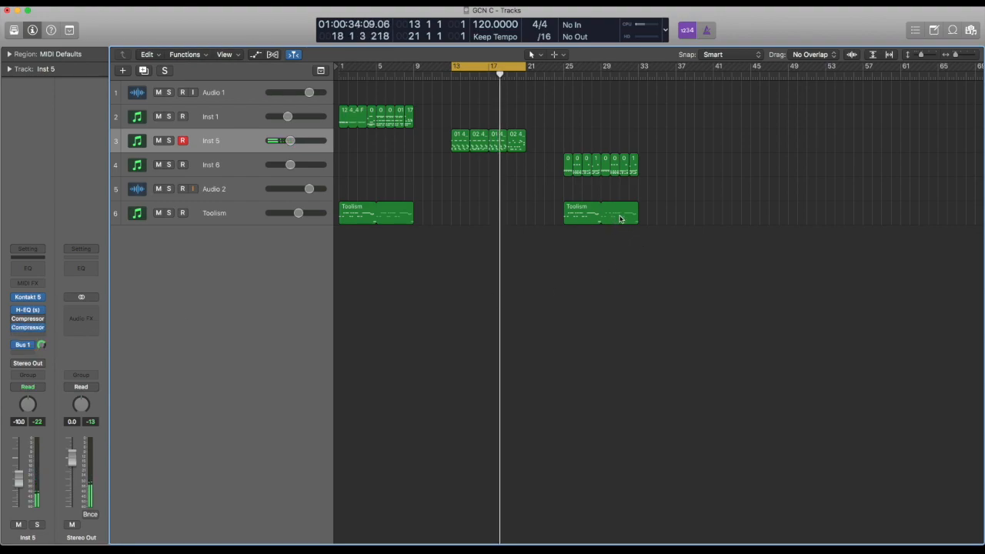
Turn off the cycle range and play Inst 6 with Toolism from bar 24, with both tracks' Compressors bypassed.
key(c)
click(554, 76)
click(203, 169)
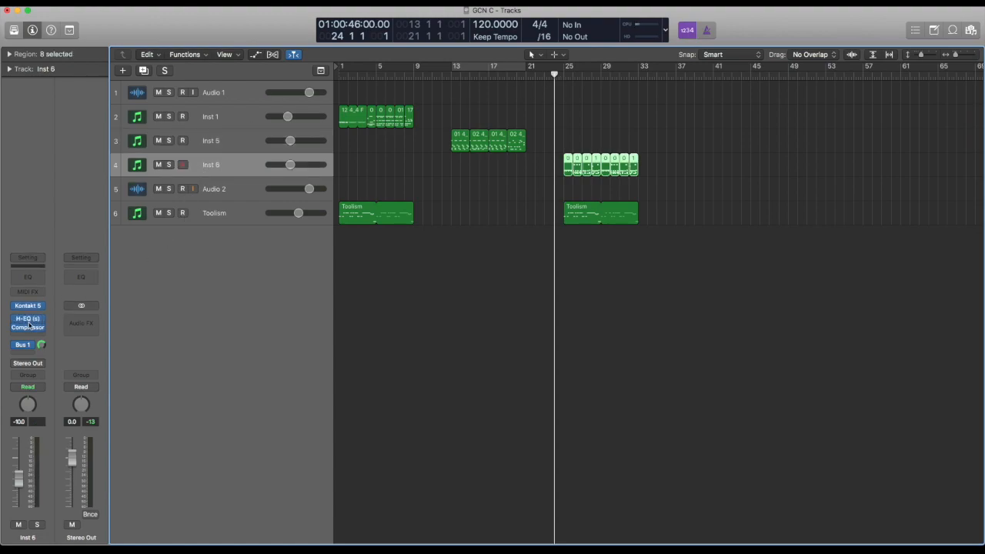
click(206, 218)
key(space)
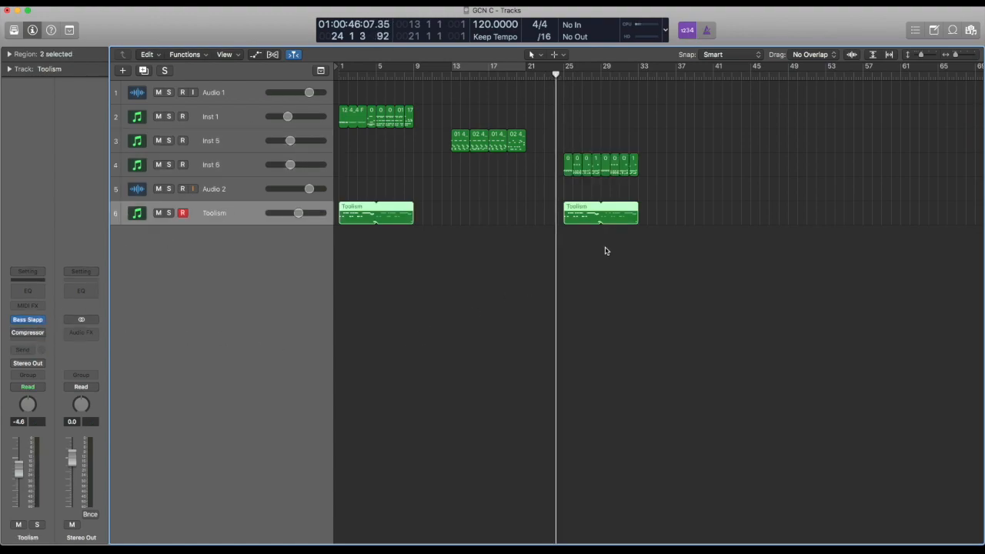
Enable the Compressors on Inst 6 and Toolism, play both from bar 25, and return the playhead to the start.
click(232, 170)
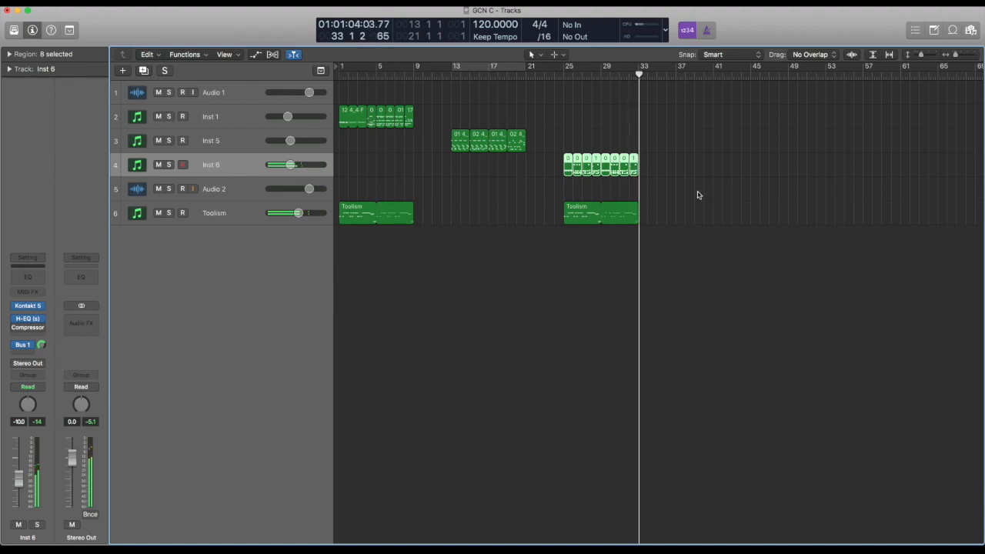
click(562, 77)
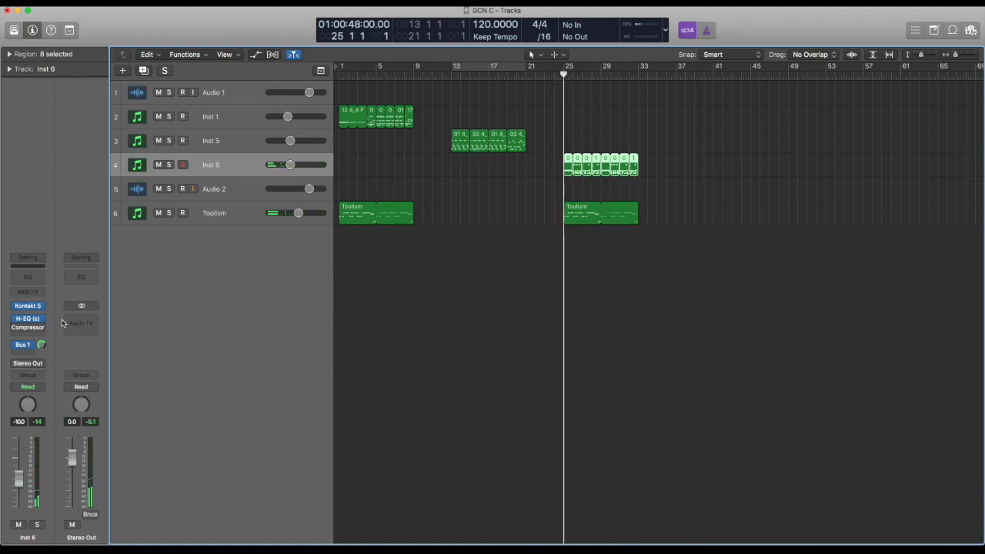
click(239, 216)
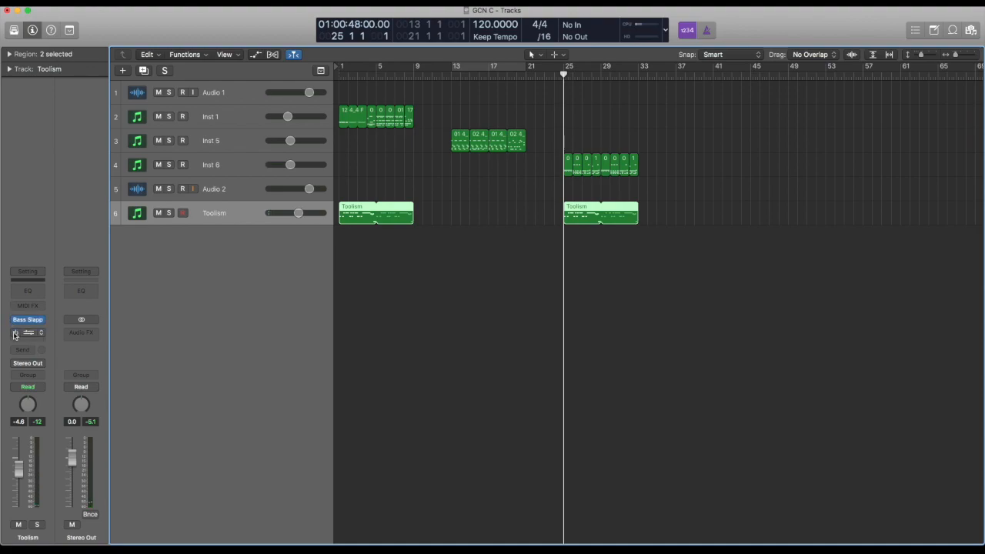
key(space)
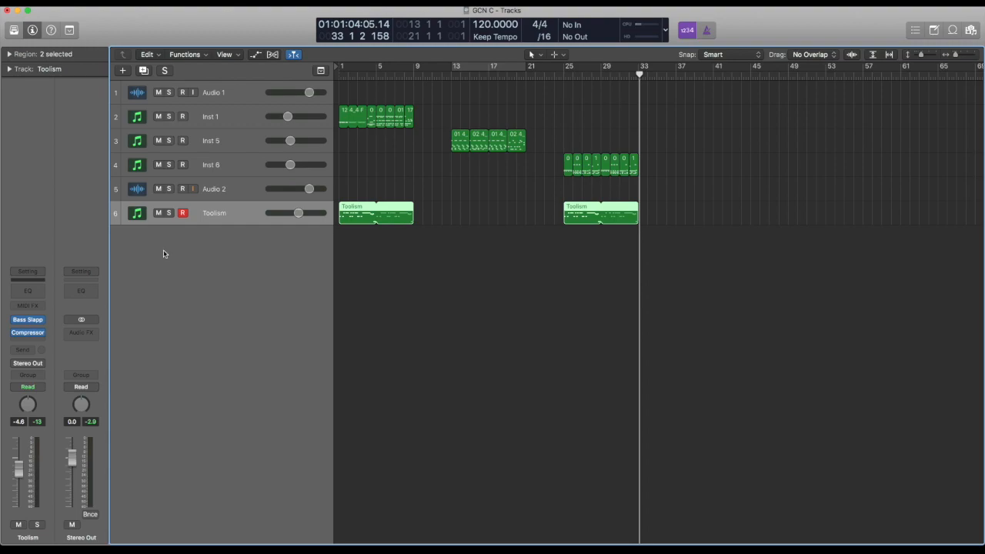
key(Return)
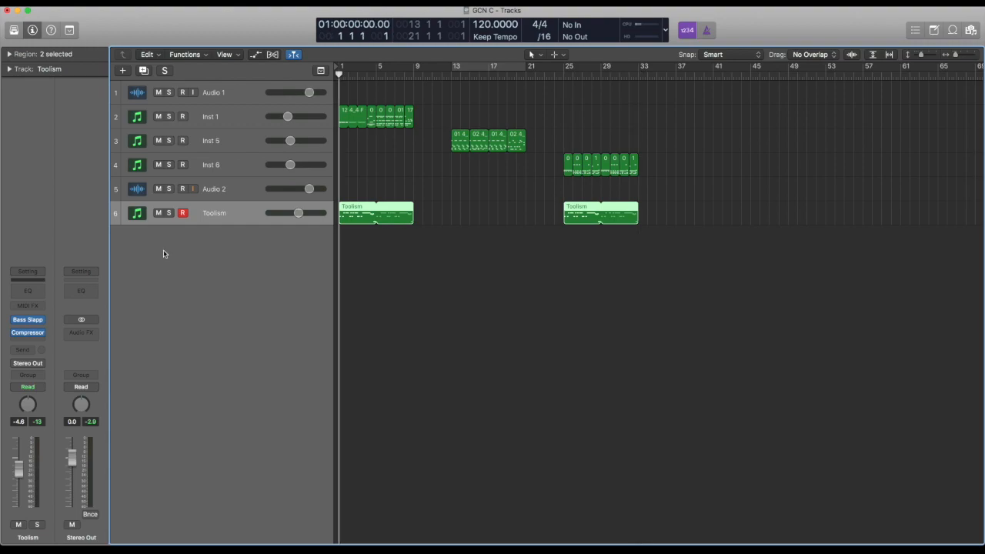